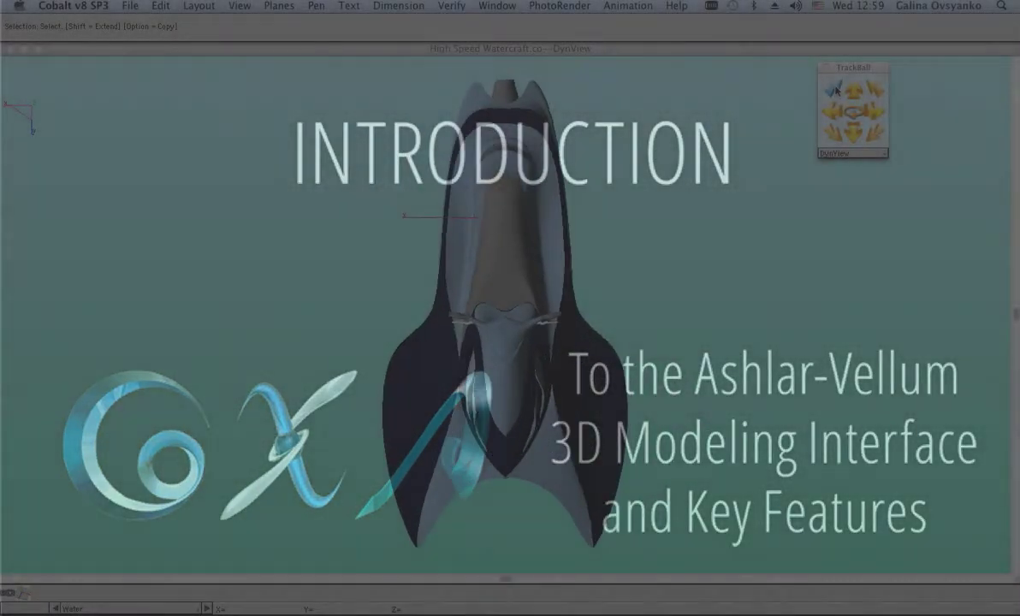
Tumble the watercraft upward, diagonally and about its vertical axis, then stop the rotation
click(856, 90)
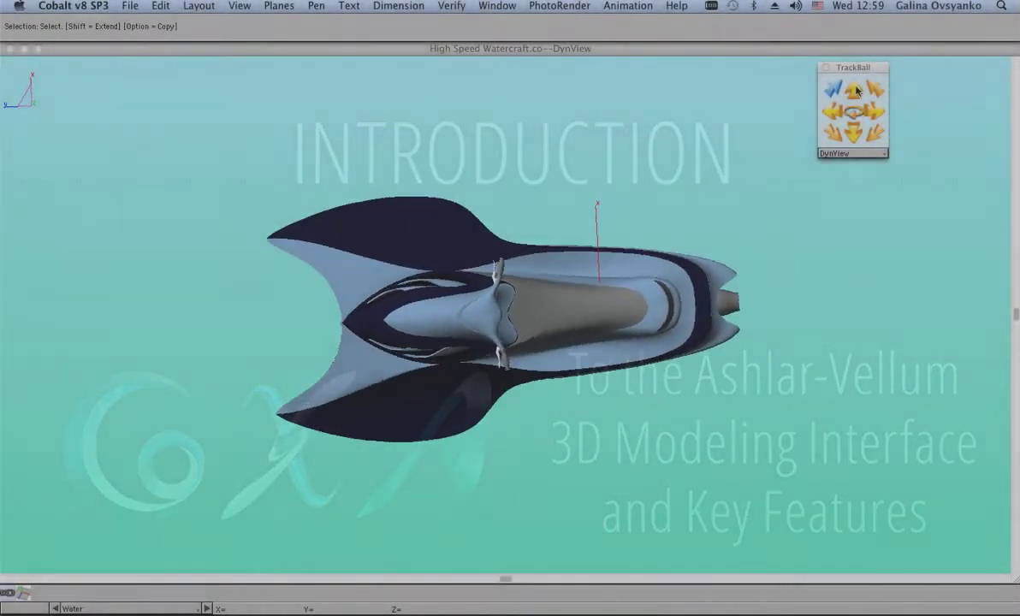
click(856, 90)
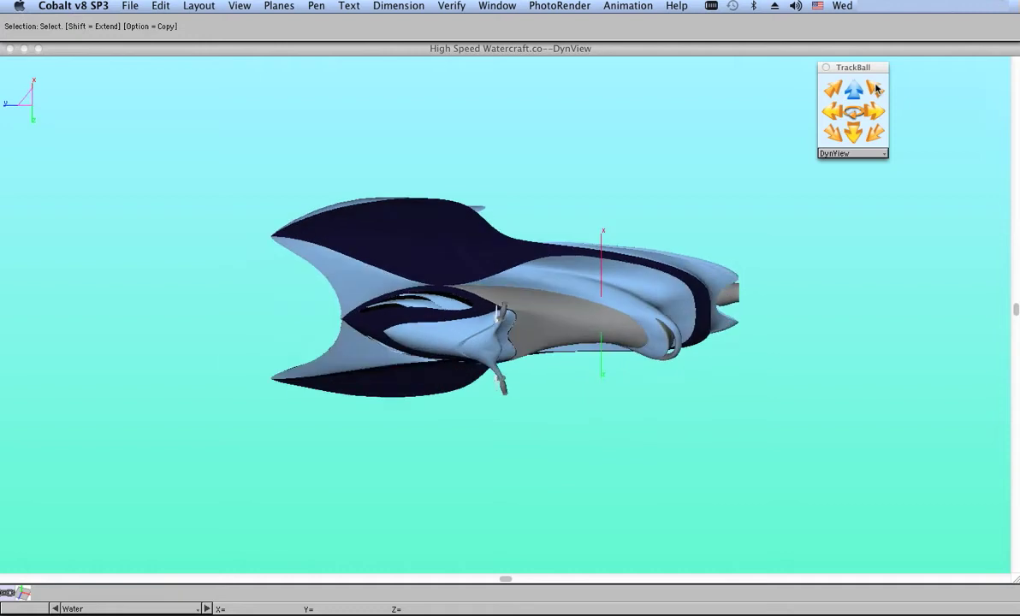
click(875, 88)
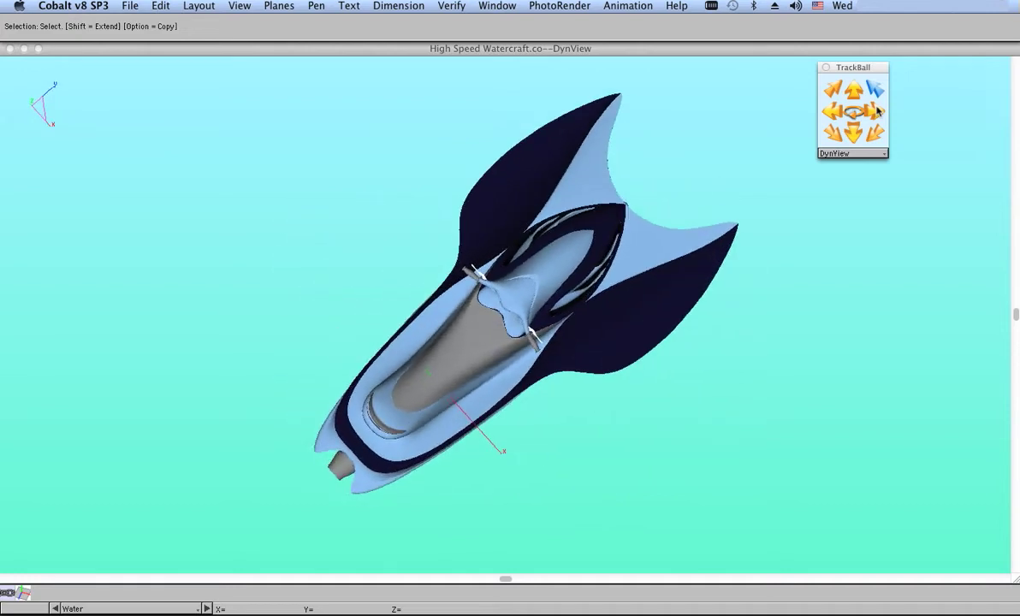
click(877, 110)
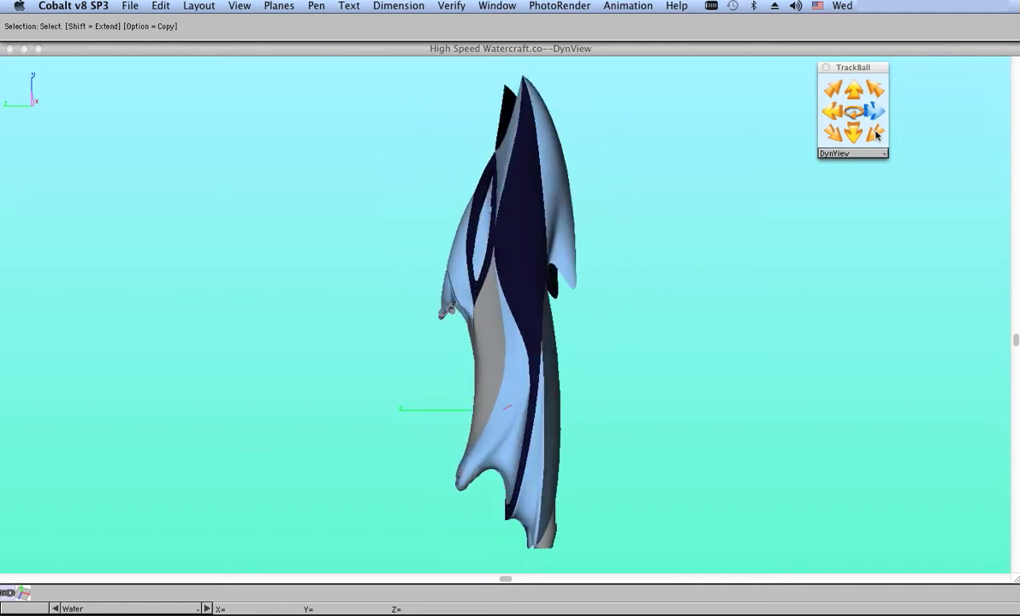
click(874, 133)
click(856, 112)
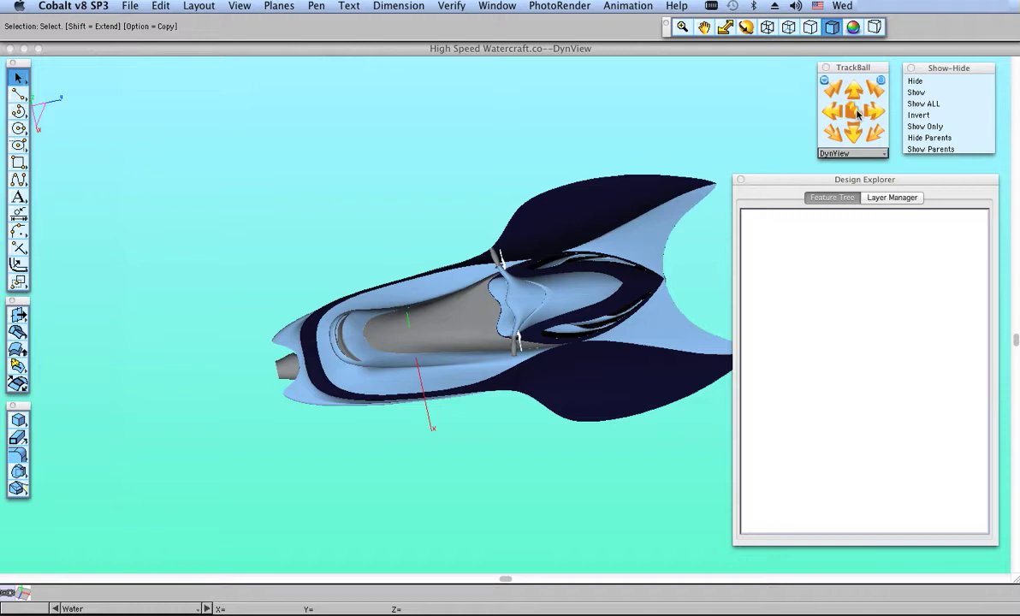
Snap the watercraft to Trimetric with sphere rotation, then close the Design Explorer and TrackBall palettes
click(857, 112)
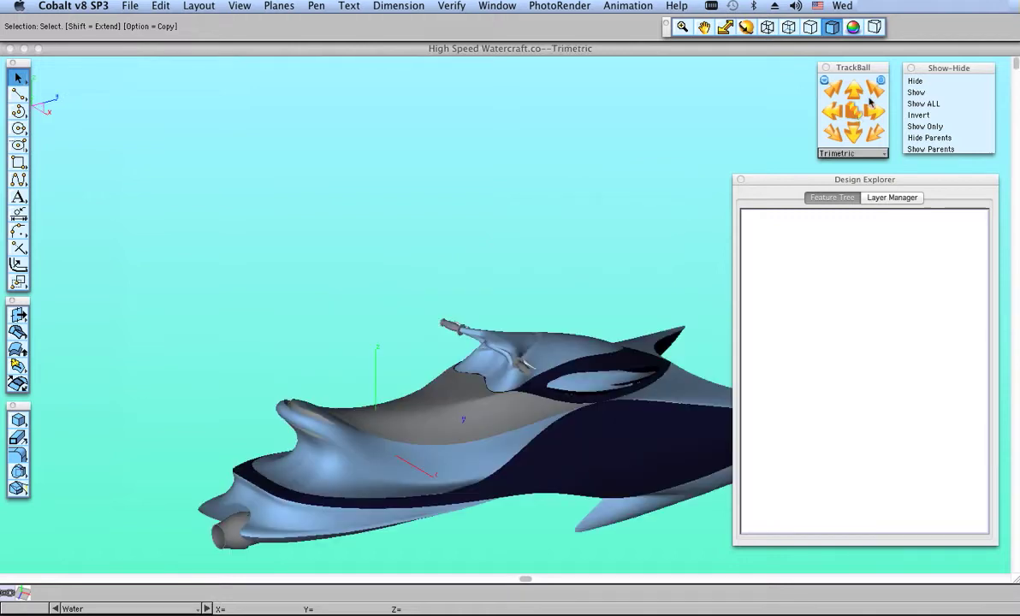
click(881, 81)
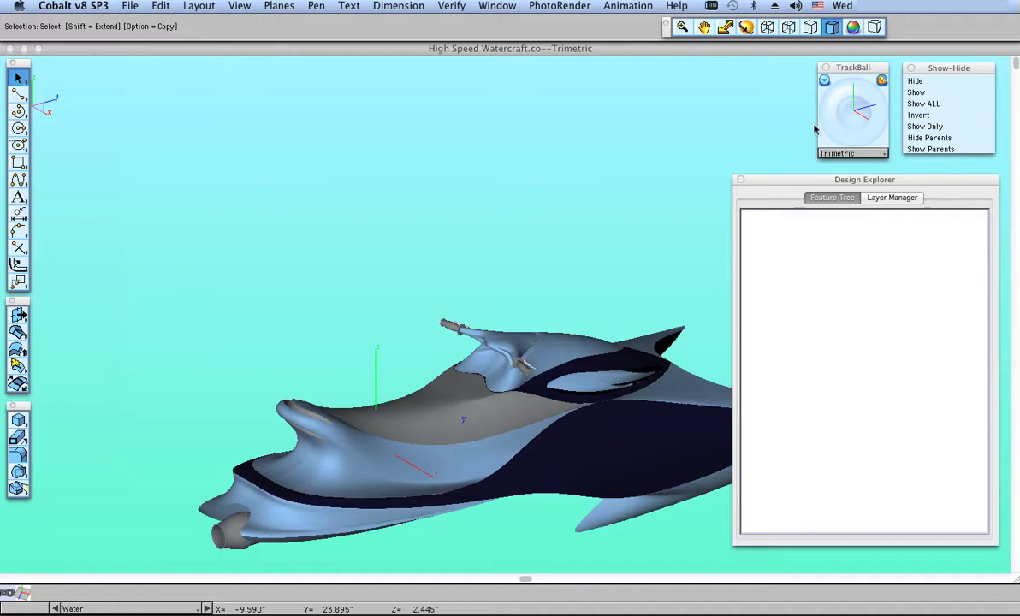
click(741, 180)
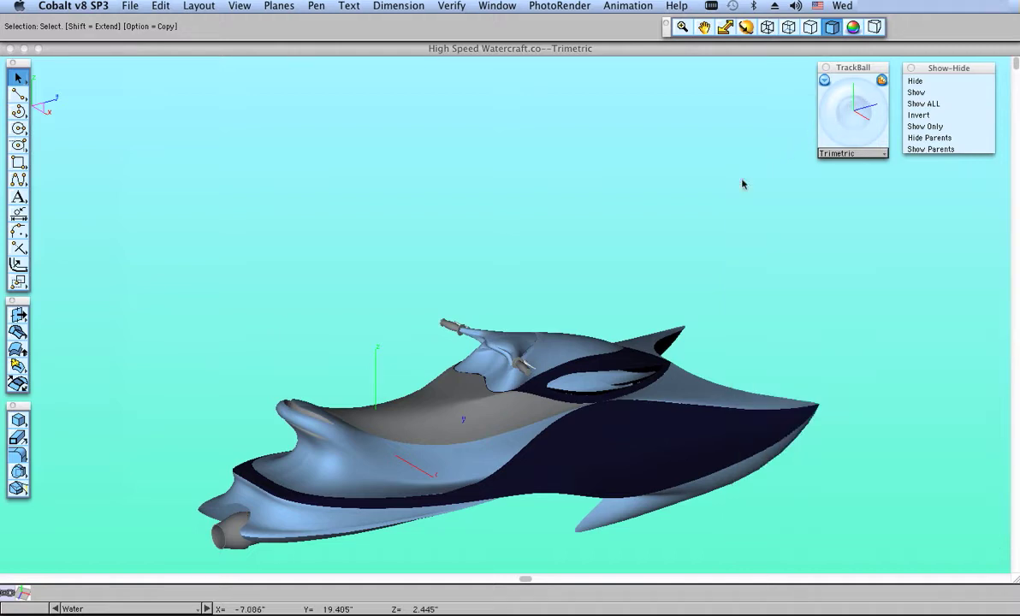
click(825, 70)
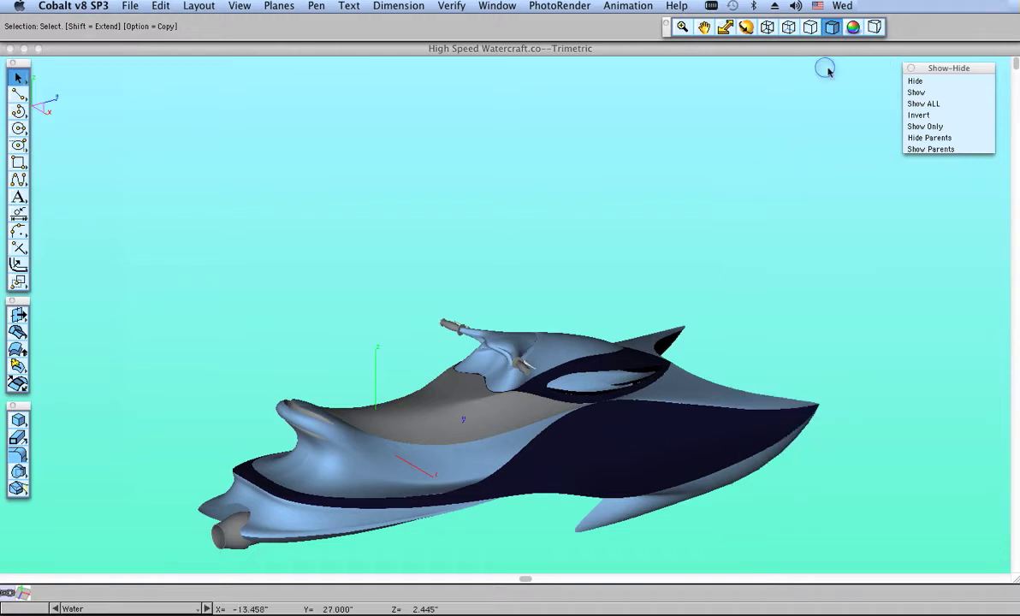
Close the Show-Hide palette, leaving just the trimetric watercraft on screen
click(910, 68)
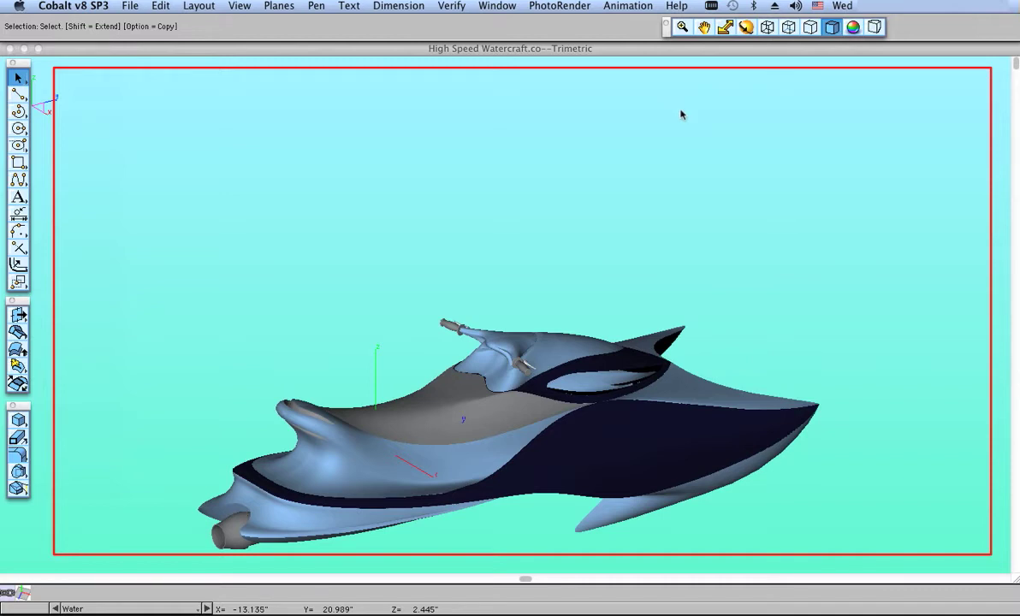
click(130, 6)
mouse_move(159, 7)
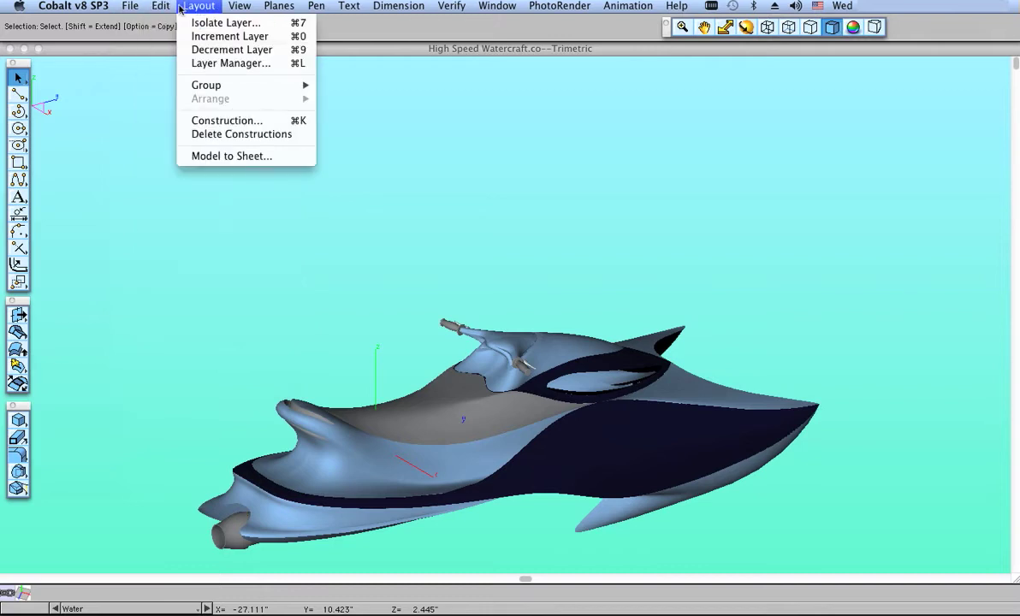
mouse_move(262, 8)
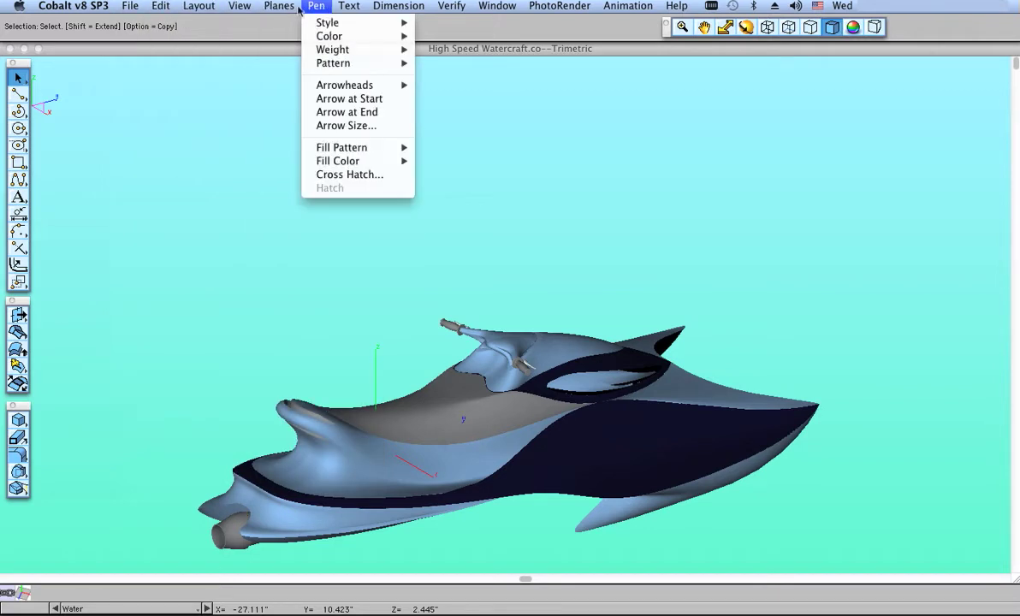
mouse_move(349, 7)
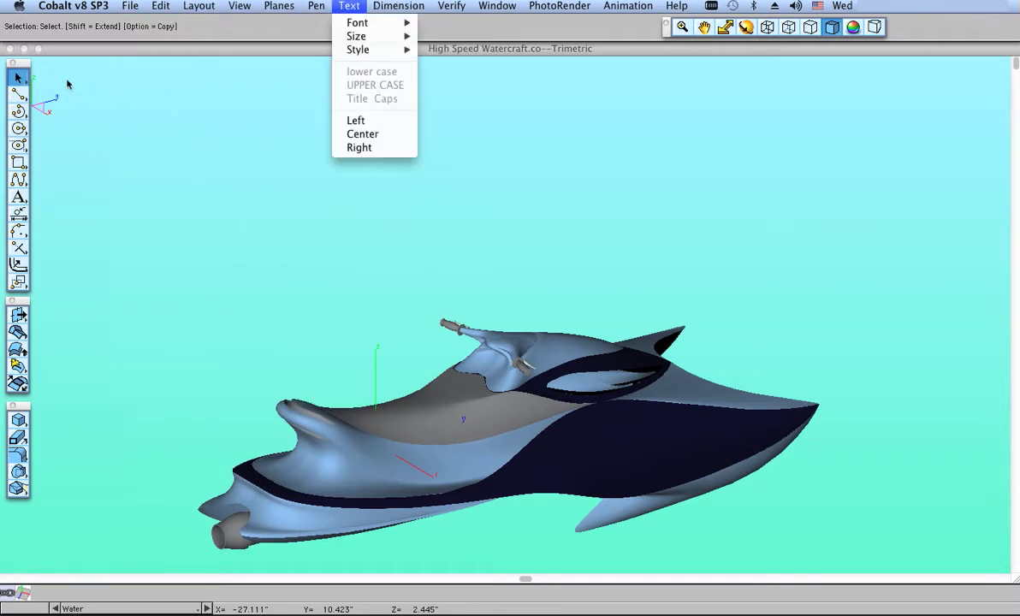
click(29, 60)
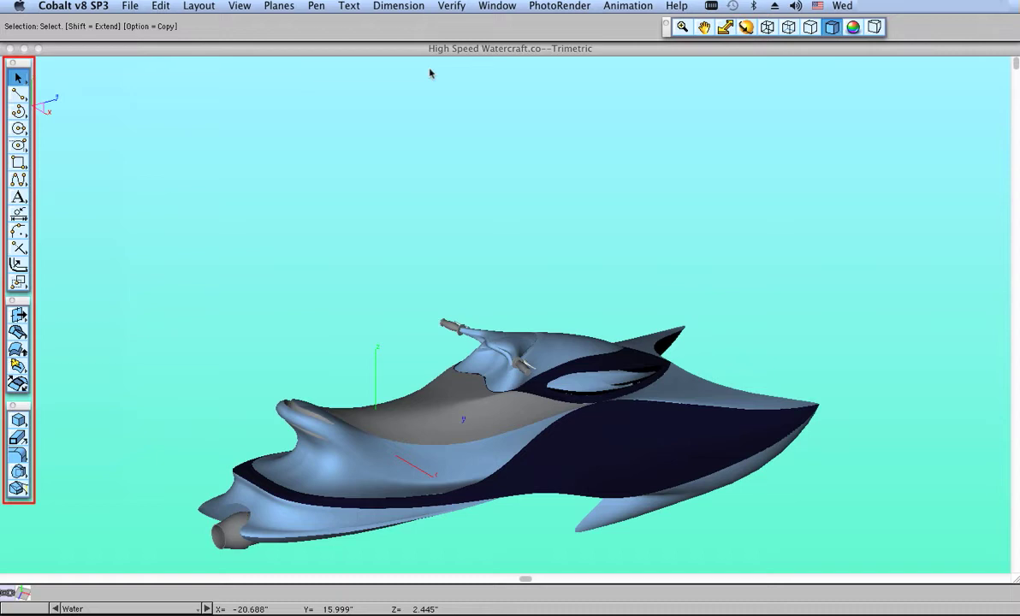
click(489, 7)
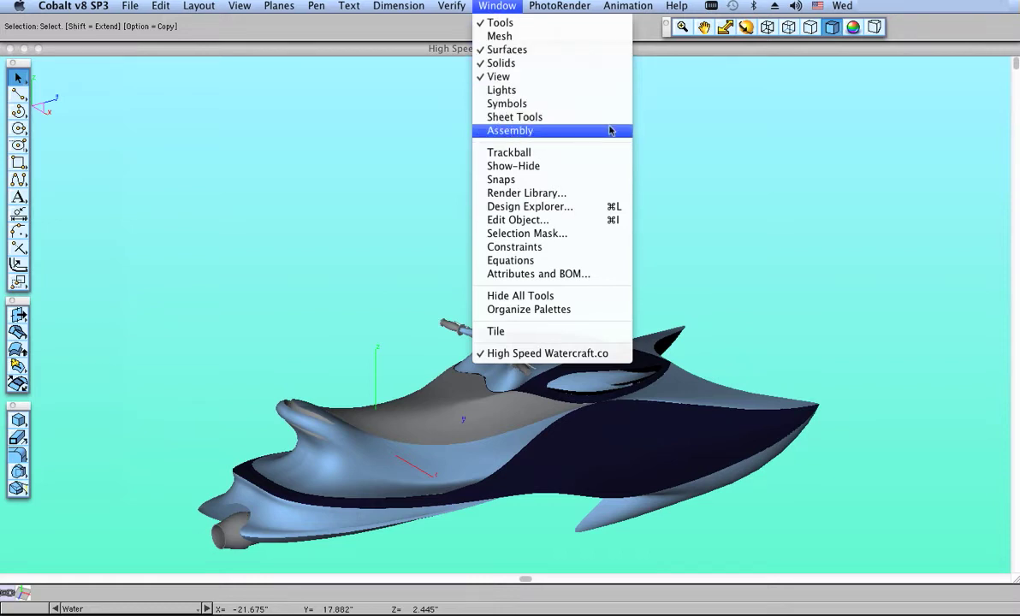
click(667, 32)
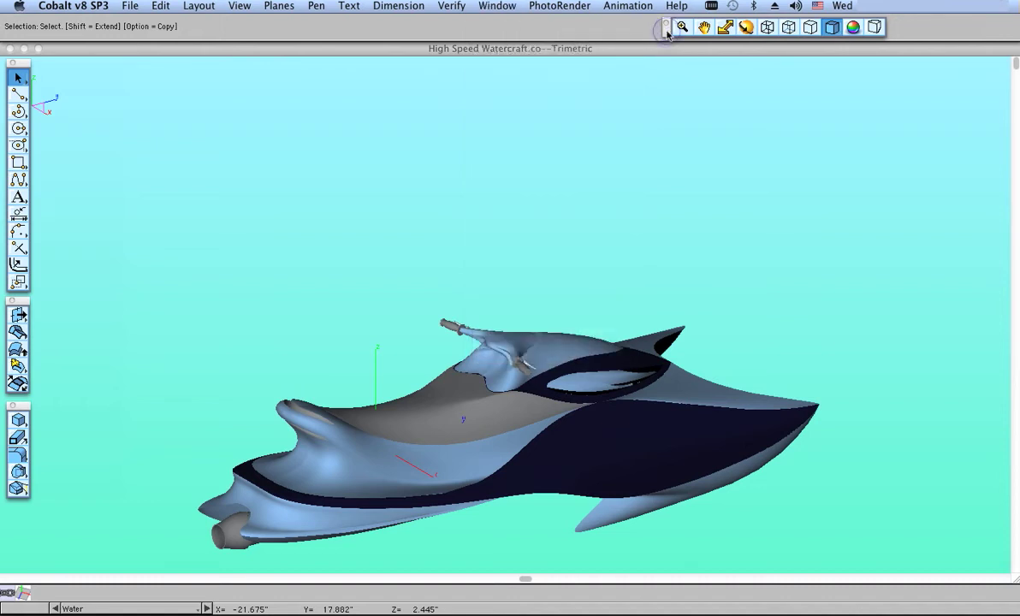
click(682, 29)
click(590, 343)
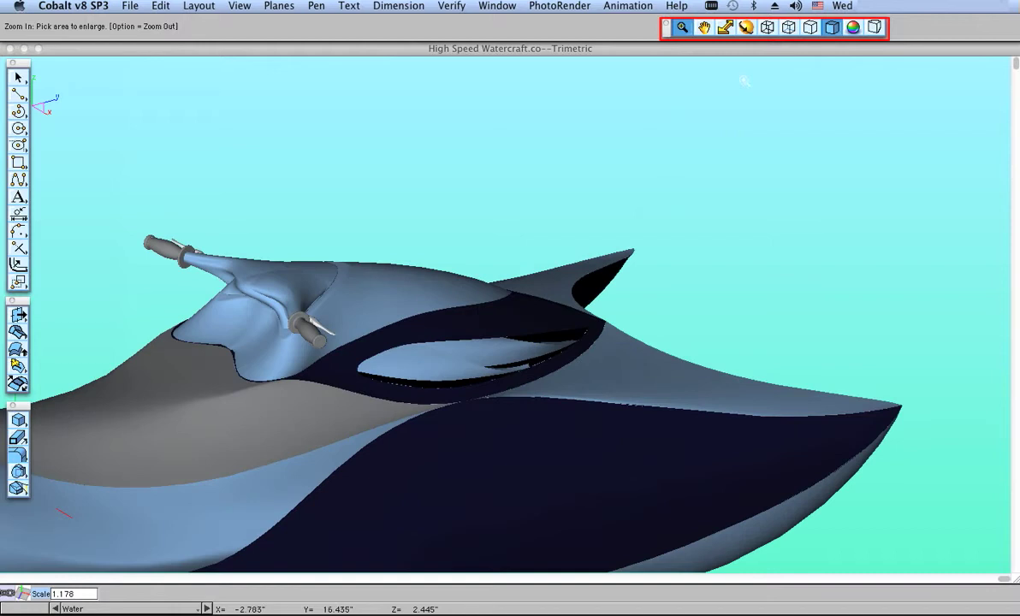
click(725, 27)
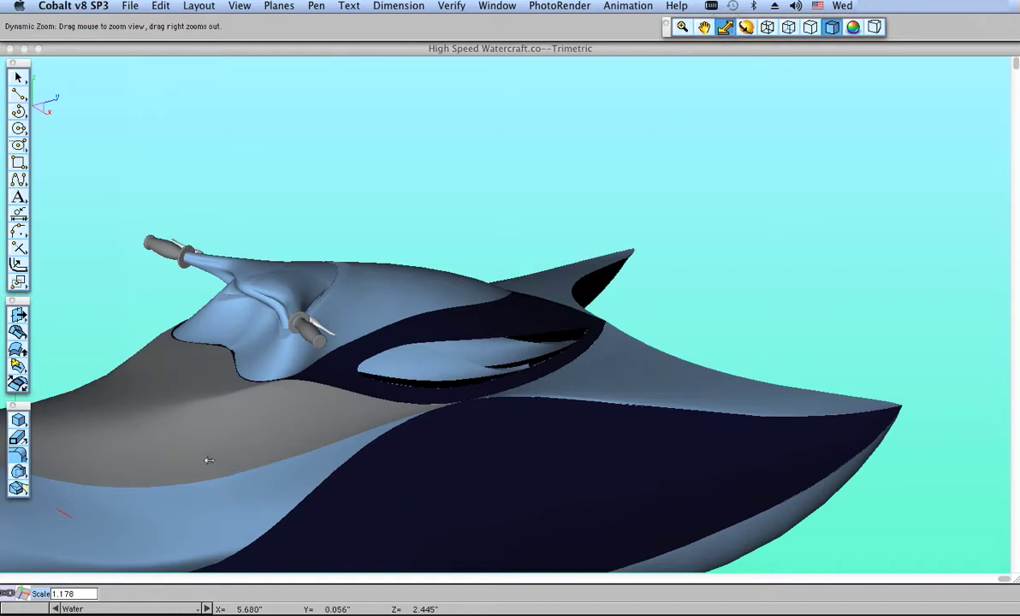
drag(197, 432, 288, 456)
click(703, 28)
drag(432, 339, 498, 407)
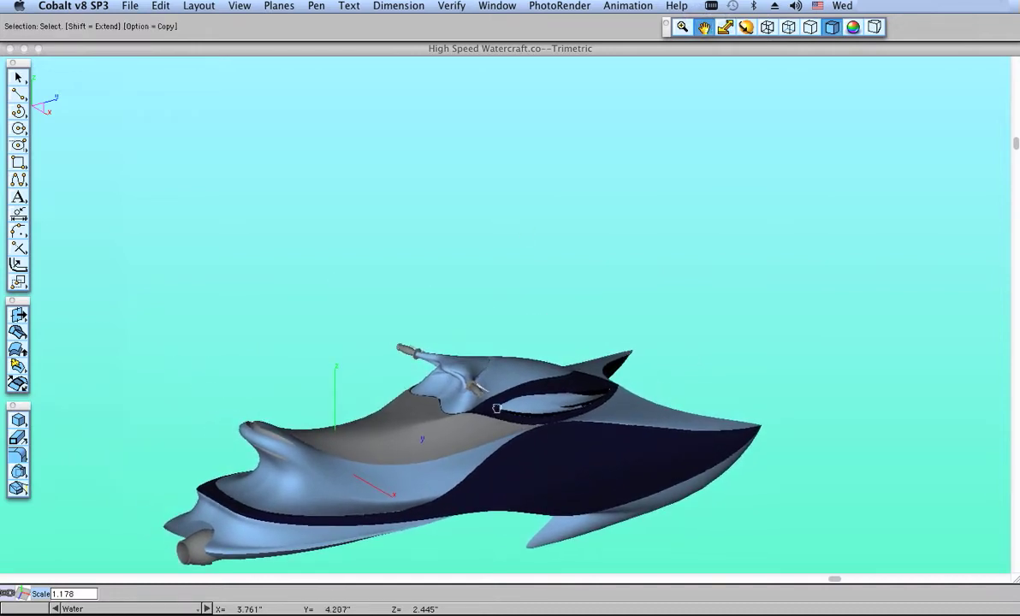
click(769, 29)
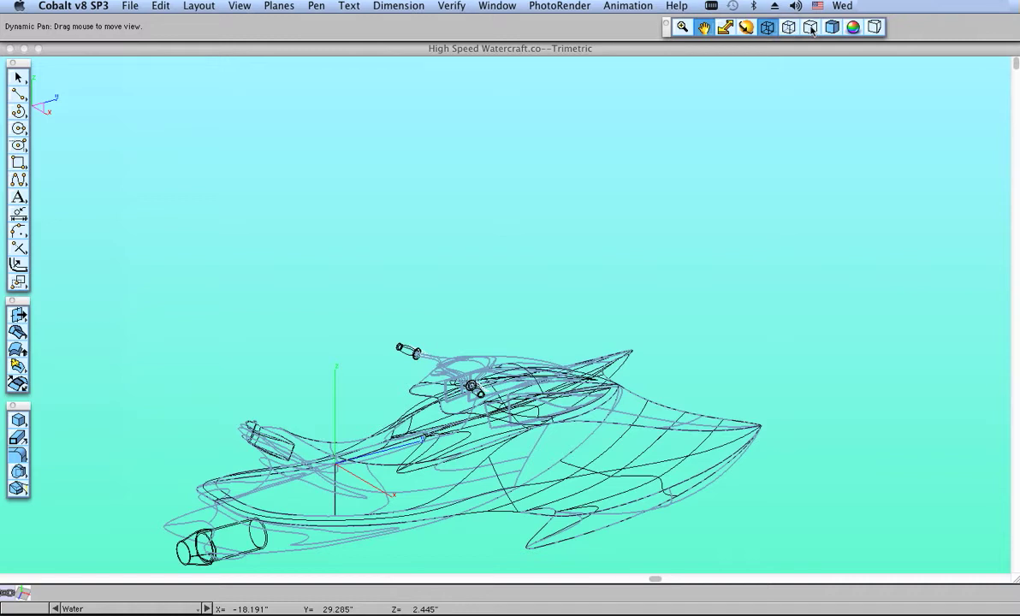
click(788, 28)
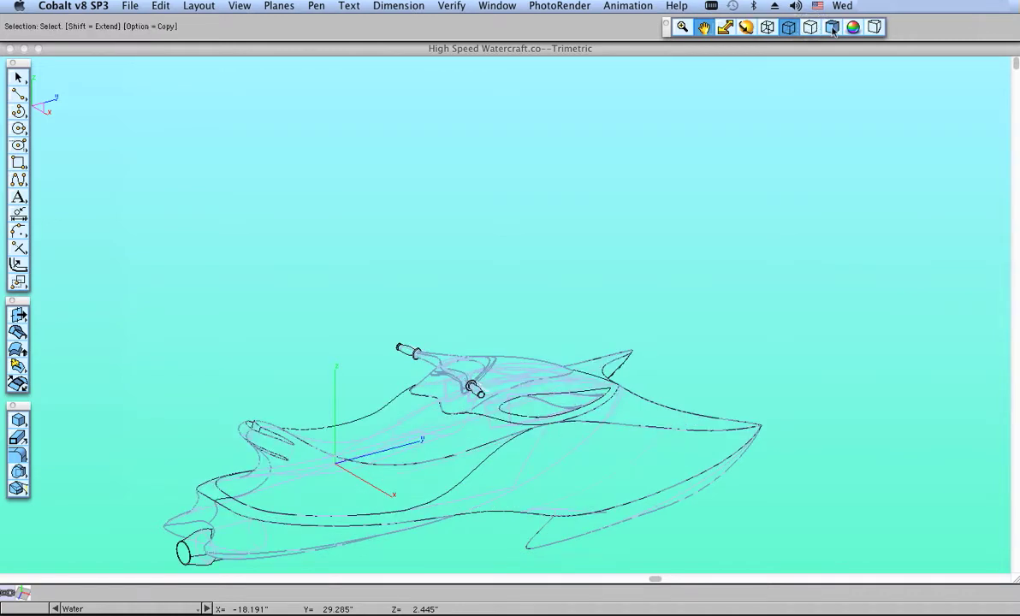
click(833, 28)
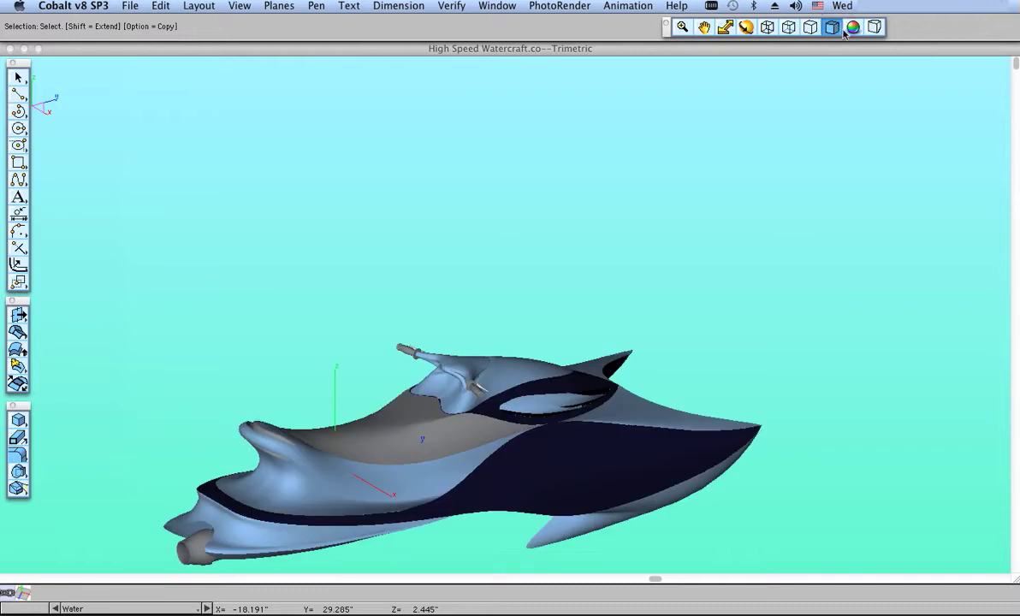
click(853, 28)
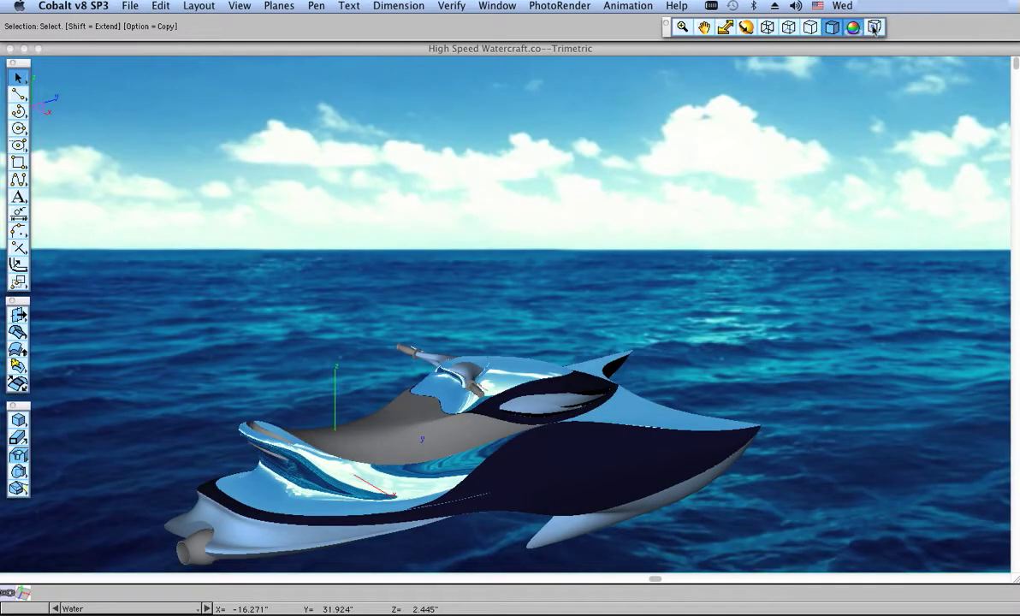
click(874, 27)
Turn off PhotoRender and pick the Single Line tool
click(854, 28)
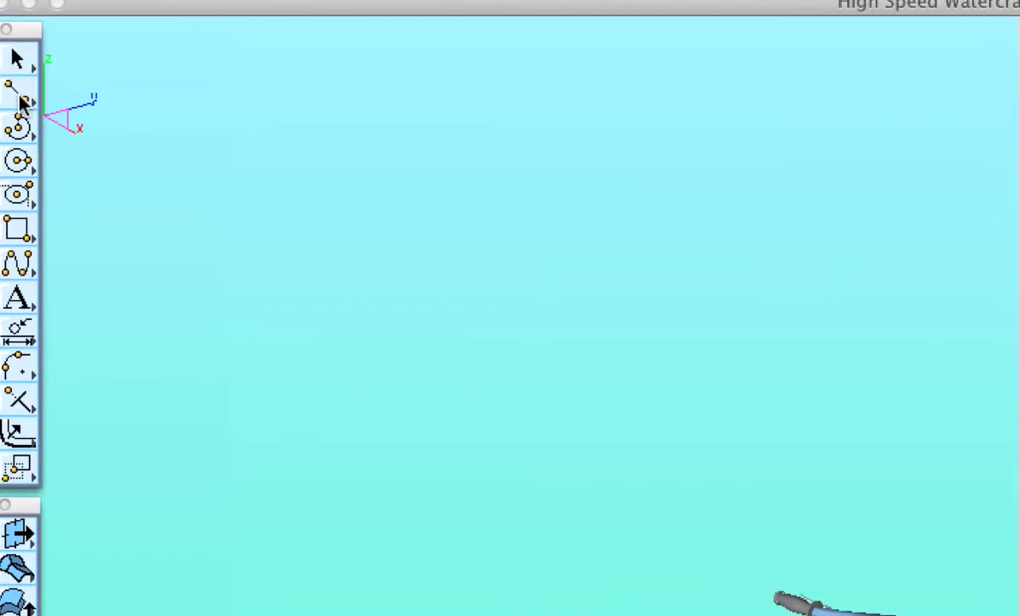
click(19, 94)
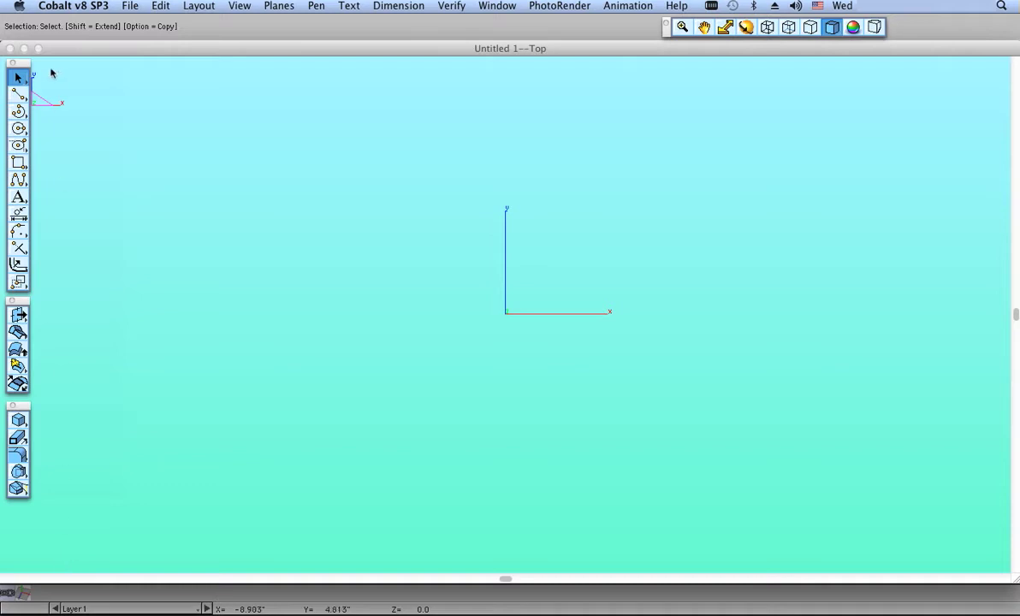
In Trimetric view, draw a square centred on the origin and extrude it into a box
key(super+5)
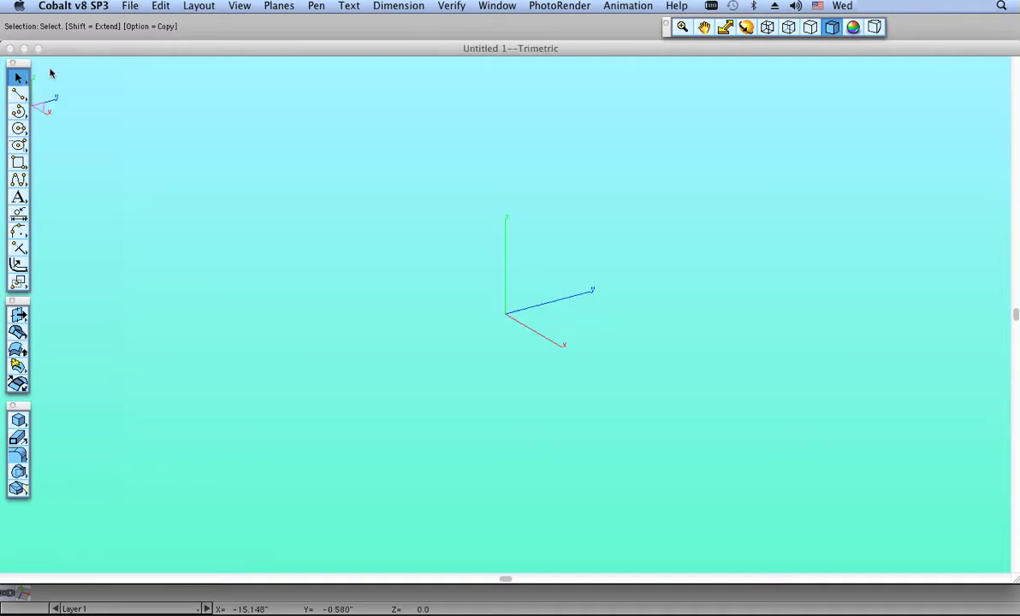
click(21, 165)
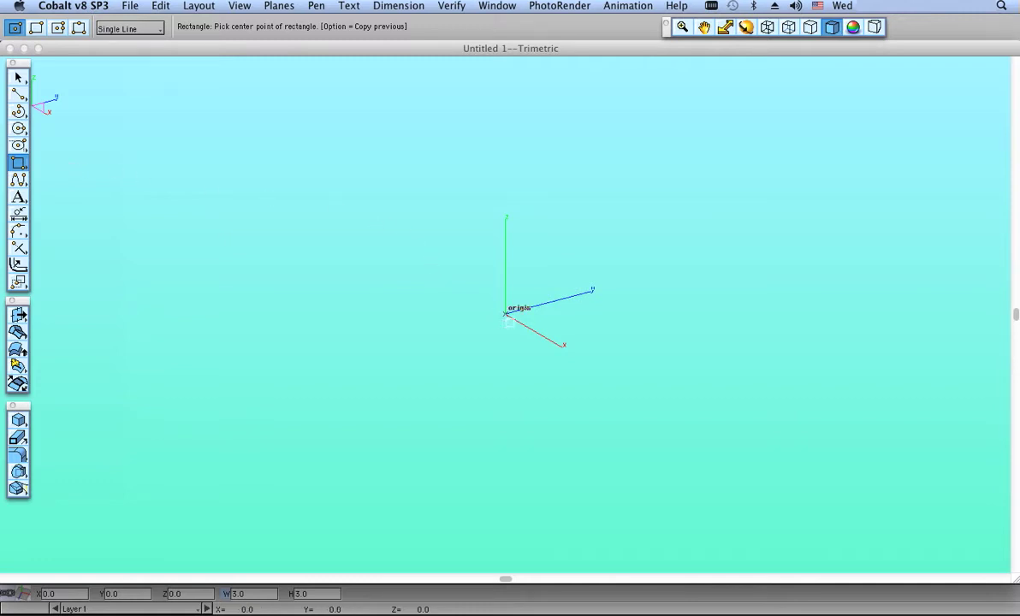
click(505, 314)
click(409, 306)
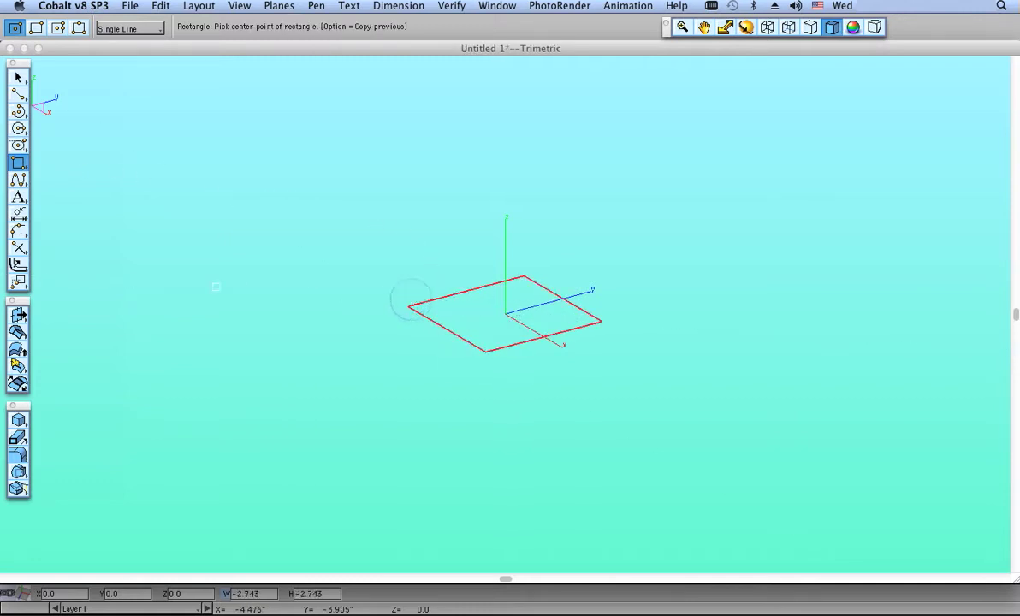
click(18, 437)
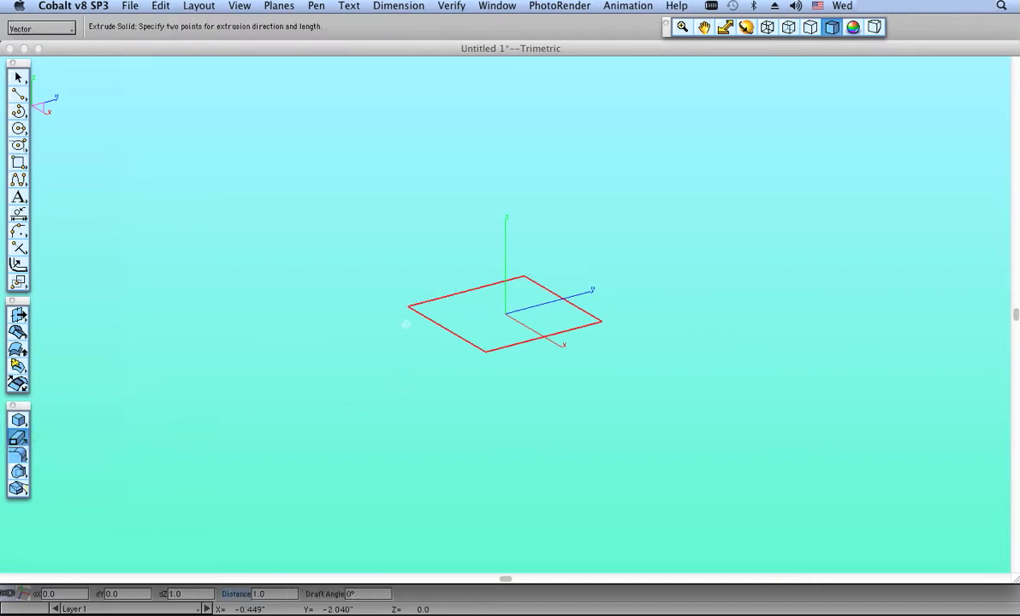
click(409, 305)
click(409, 253)
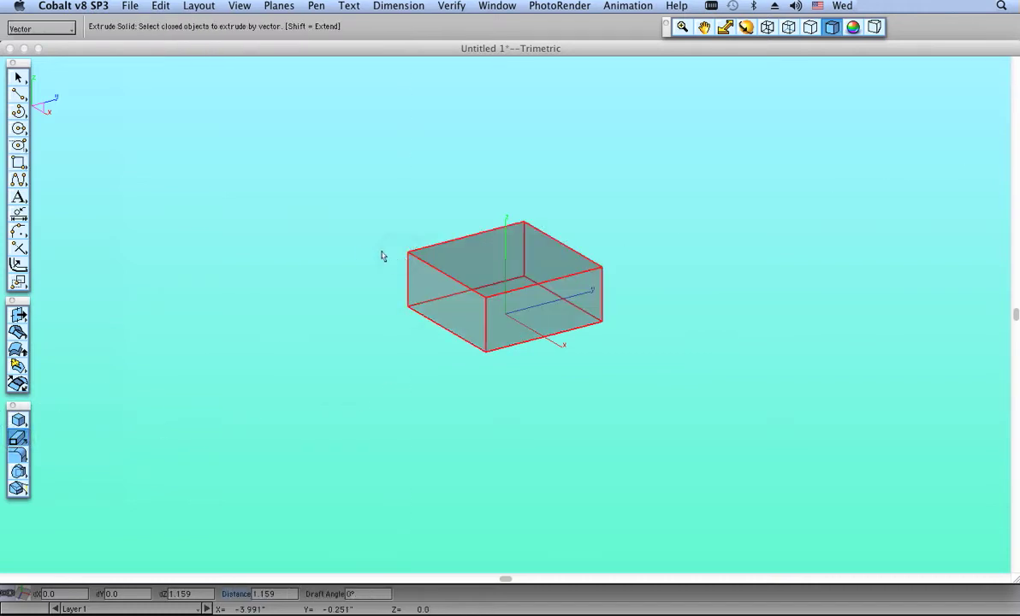
Drag the box off to the right of the origin and lower it along Z
click(18, 77)
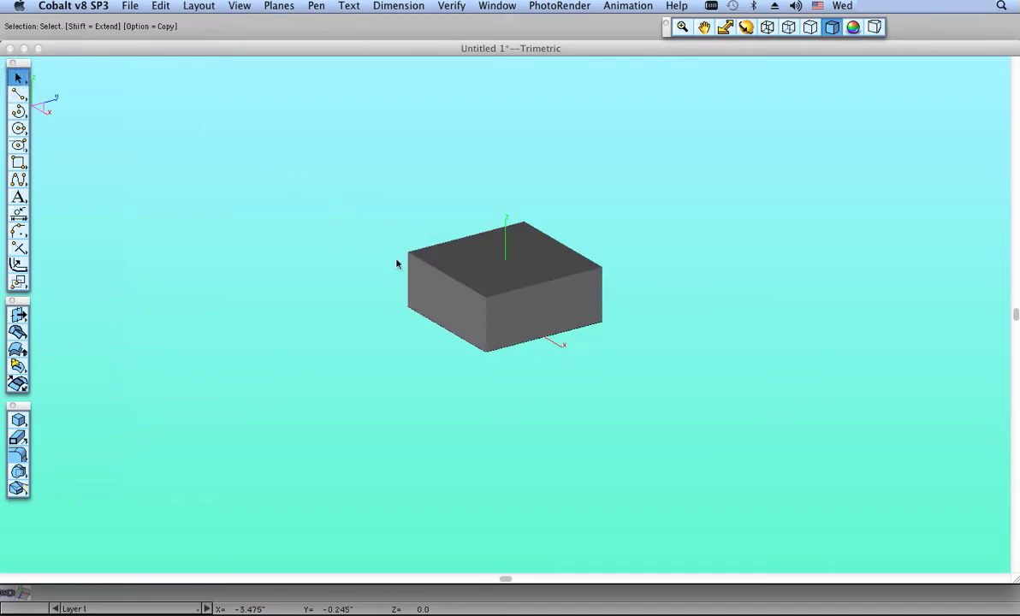
drag(418, 264, 734, 256)
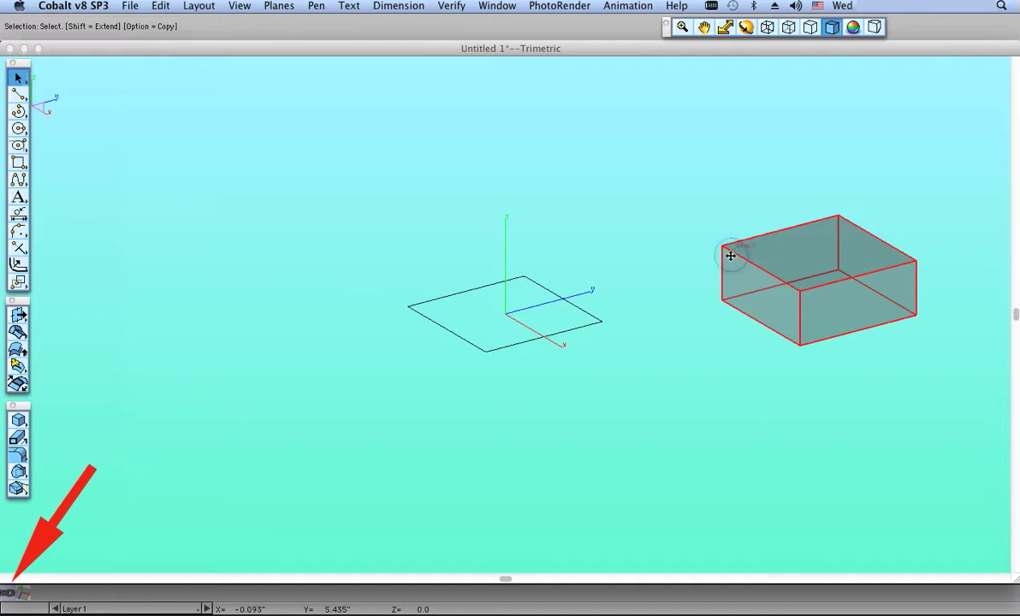
drag(730, 252, 726, 325)
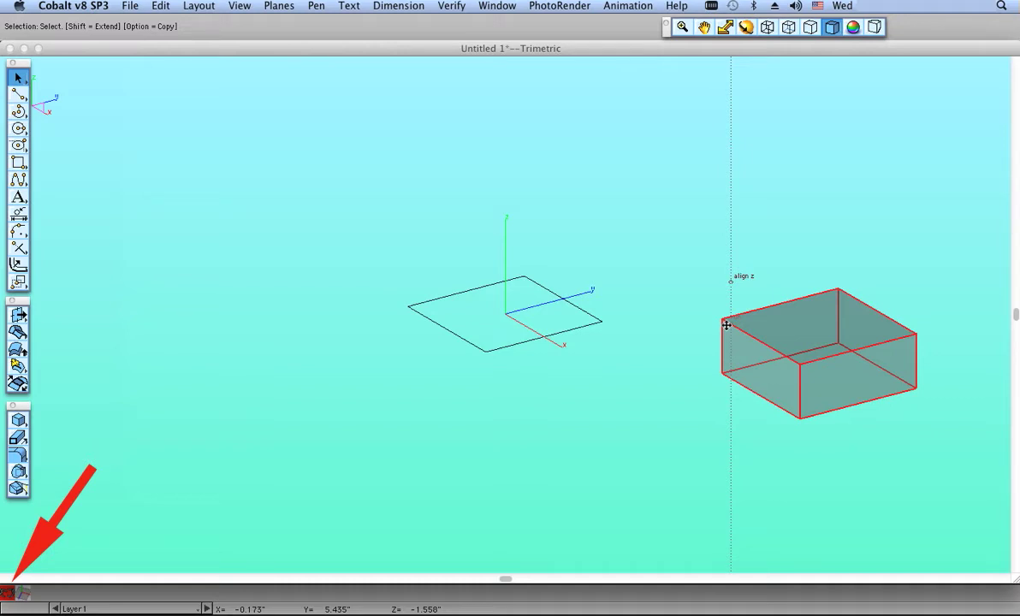
Drop the box at its lowered Z position and bring up the work-plane pop-up menu
drag(726, 325, 727, 328)
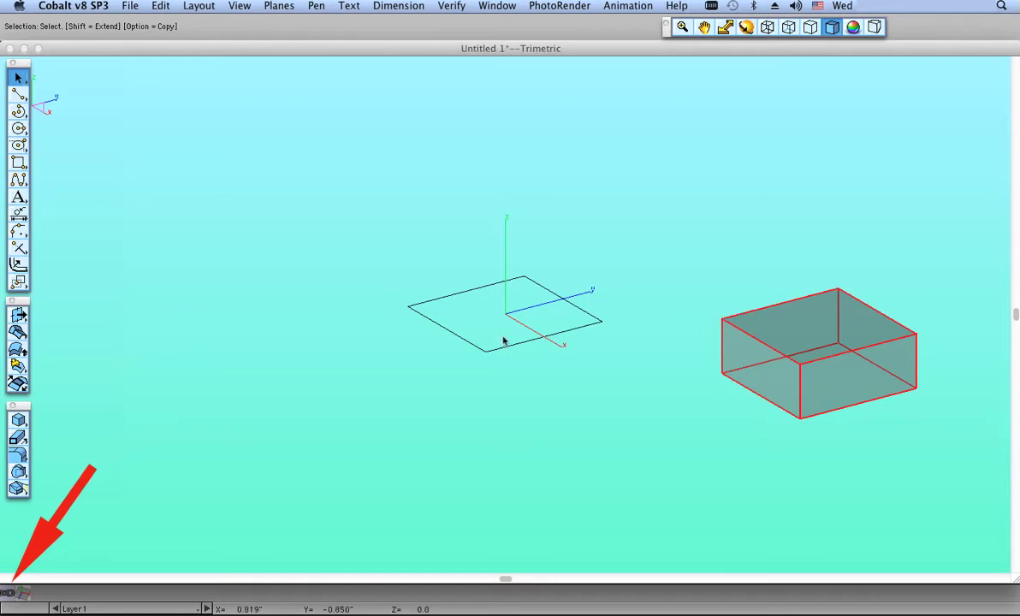
click(23, 593)
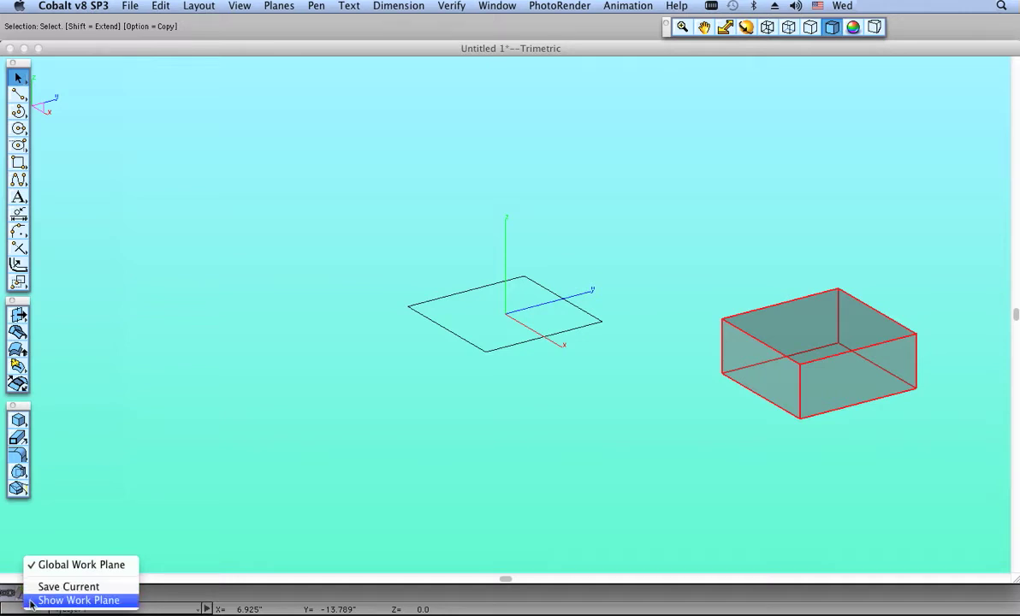
click(31, 601)
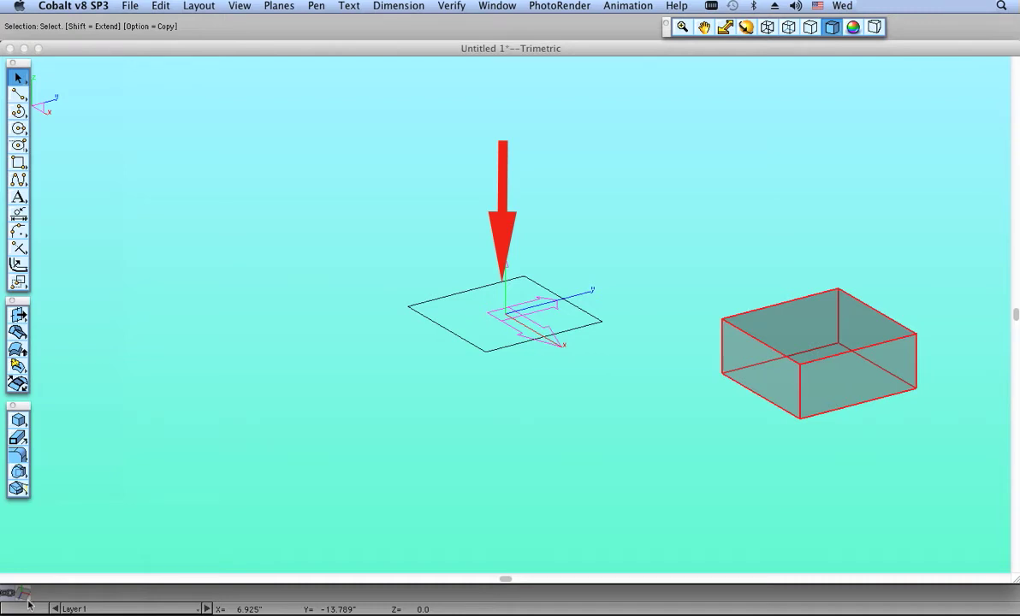
click(31, 601)
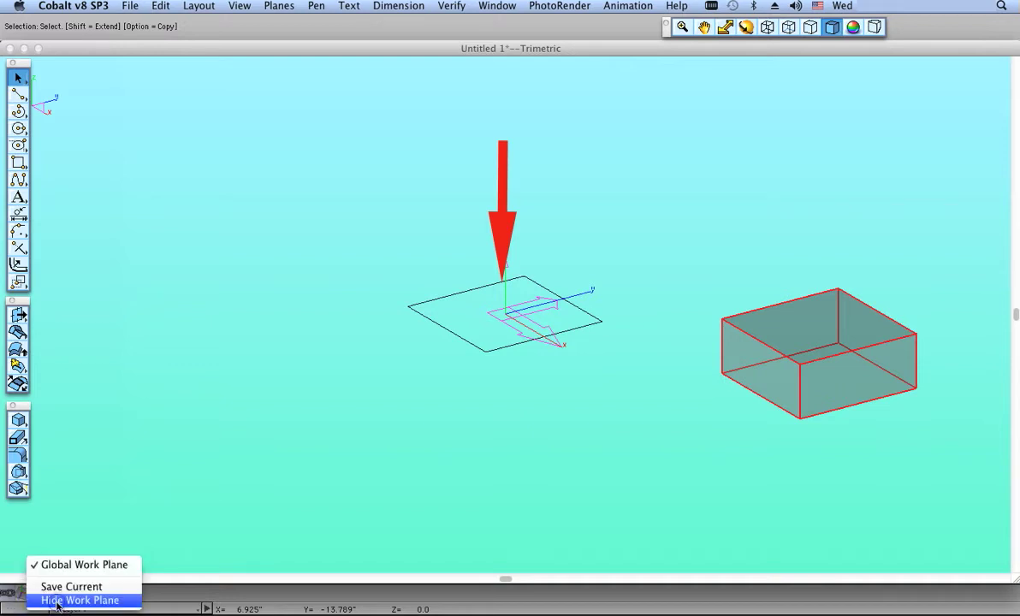
click(56, 600)
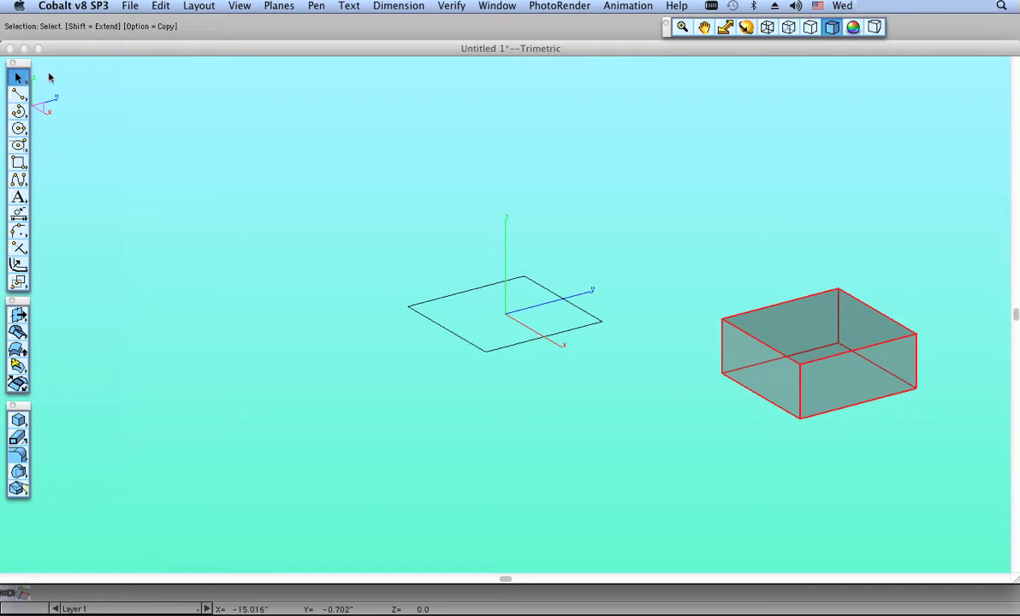
Try out the single line, centre-point circle, ellipse and rectangle tools
click(18, 96)
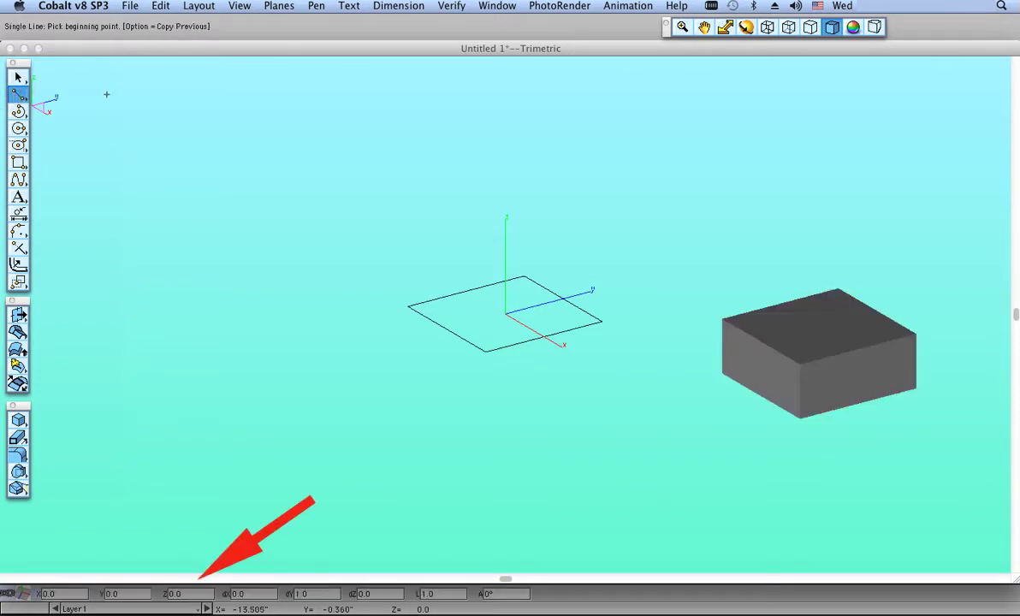
click(18, 111)
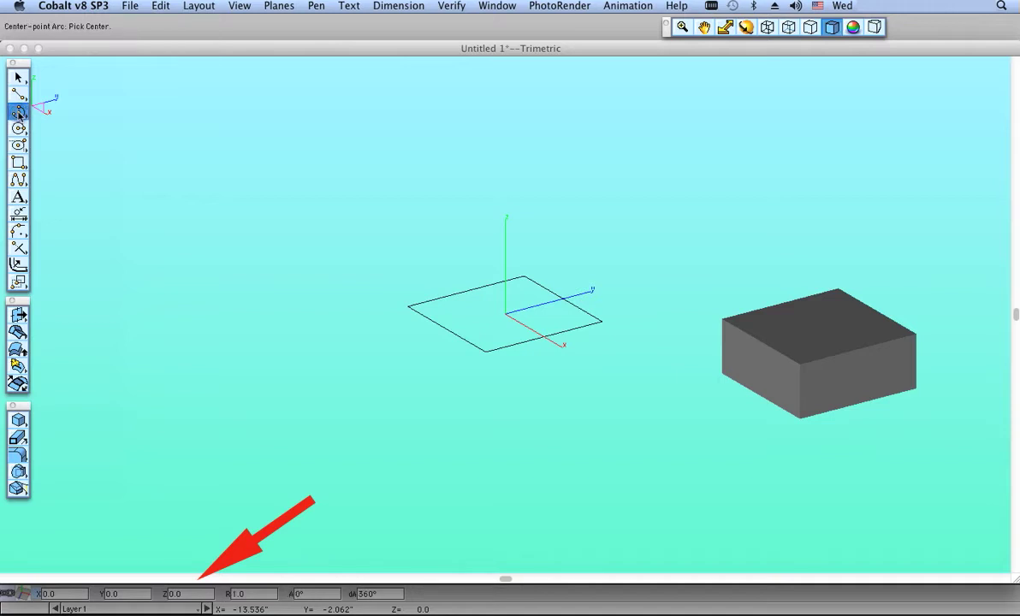
click(18, 146)
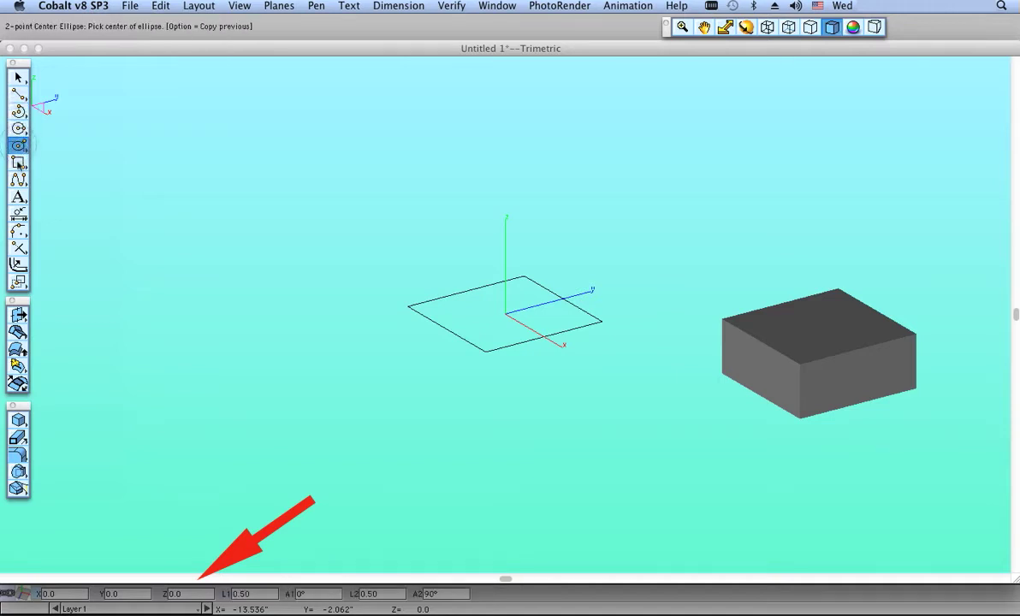
click(18, 163)
Draw a wavy through-point B-spline in the lower left, then open the layer list
click(18, 179)
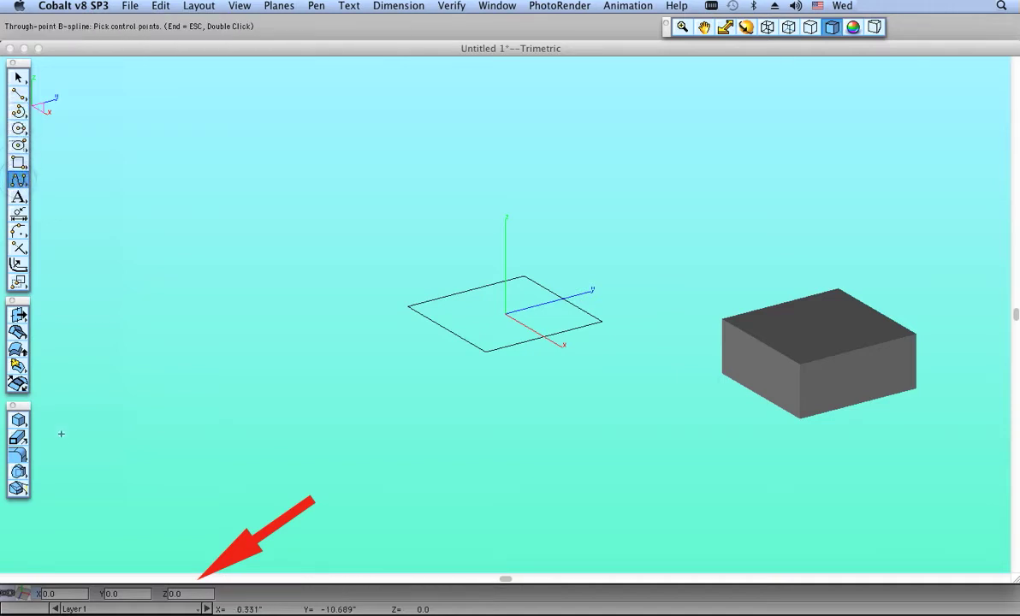
text(50)
click(77, 542)
click(101, 518)
click(128, 539)
click(147, 524)
click(153, 545)
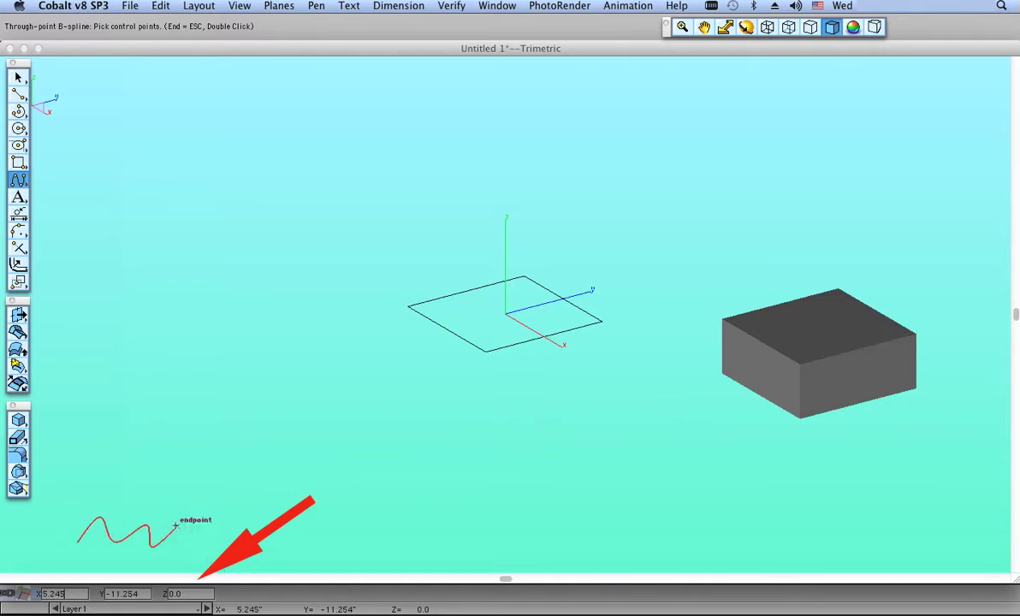
double_click(173, 525)
click(18, 77)
click(76, 607)
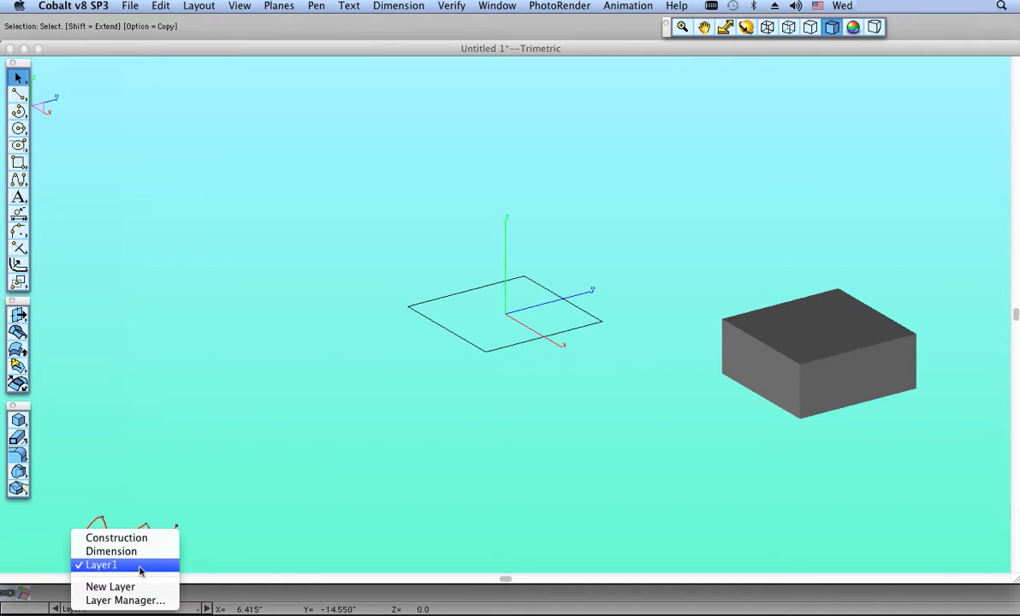
Step the current layer through Dimension and Construction, ending back on Layer1
click(55, 608)
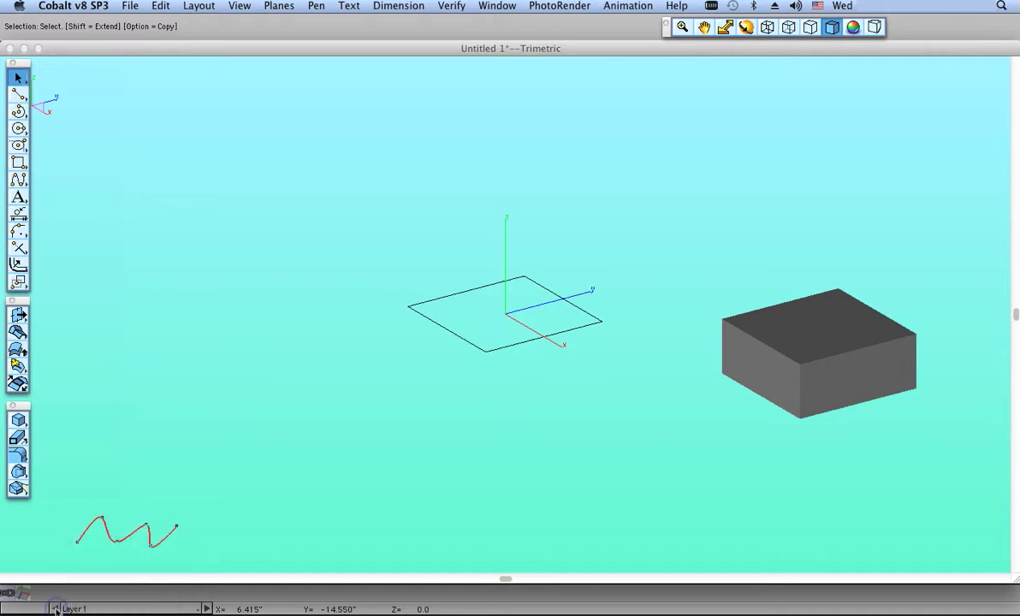
click(55, 608)
click(54, 608)
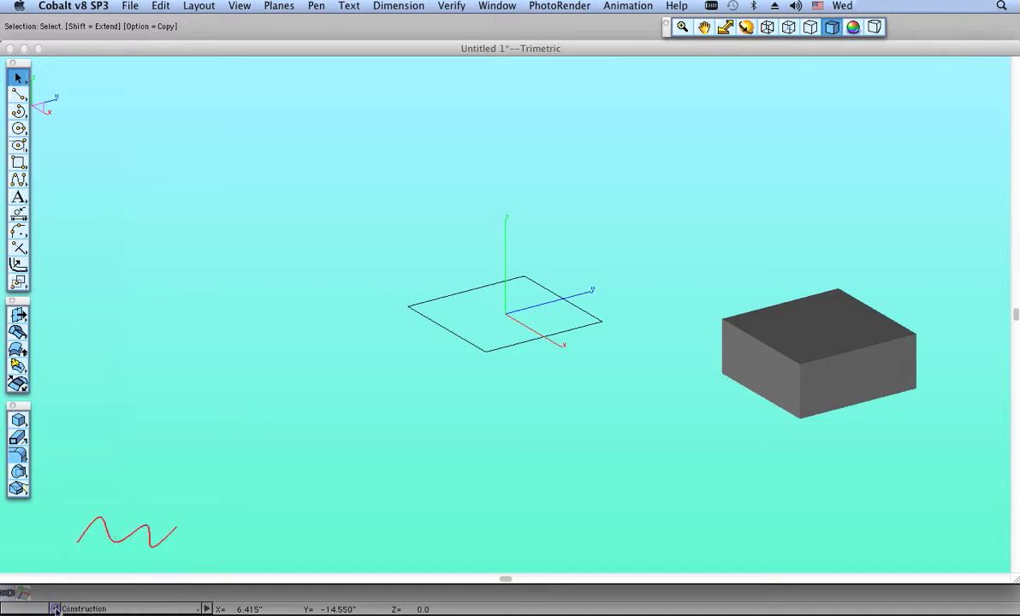
click(206, 608)
click(206, 608)
Create two new blank documents with Cmd+N, ending on Untitled 3
key(super+n)
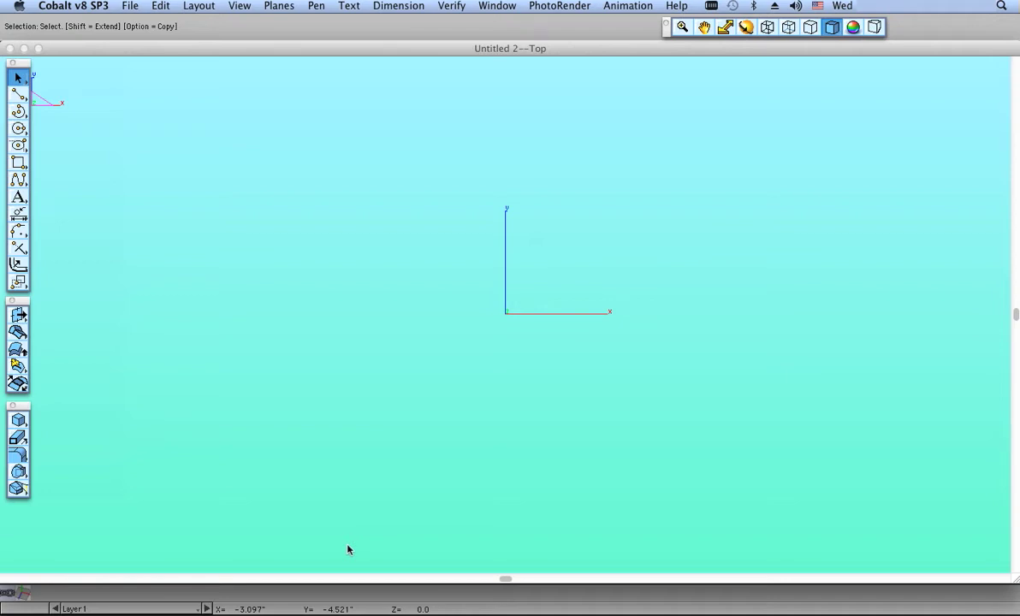
key(super+n)
Draw two stacked horizontal lines about 7.042" long, the lower one aligned beneath the upper
click(19, 95)
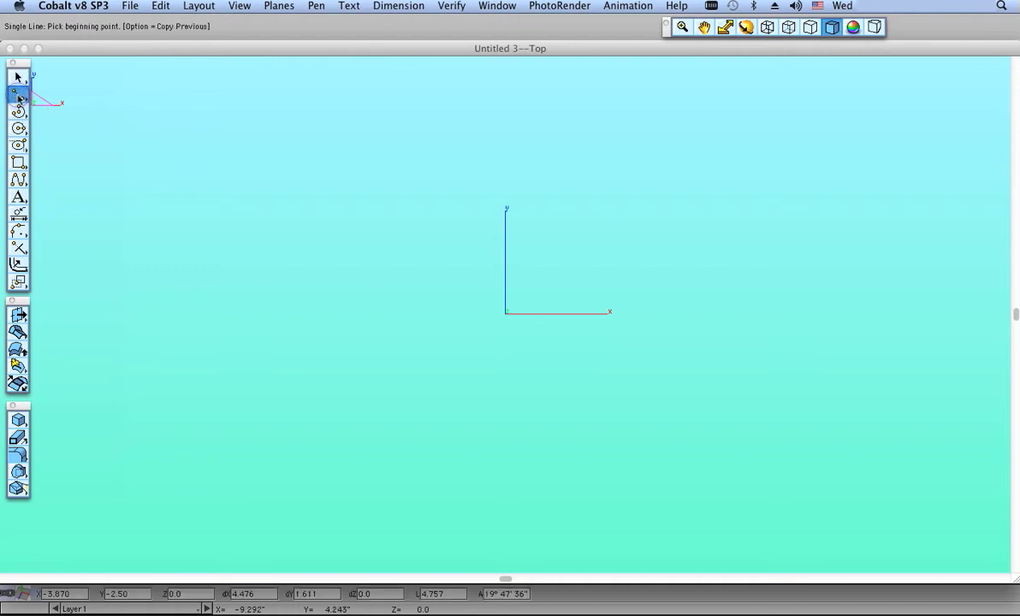
click(217, 164)
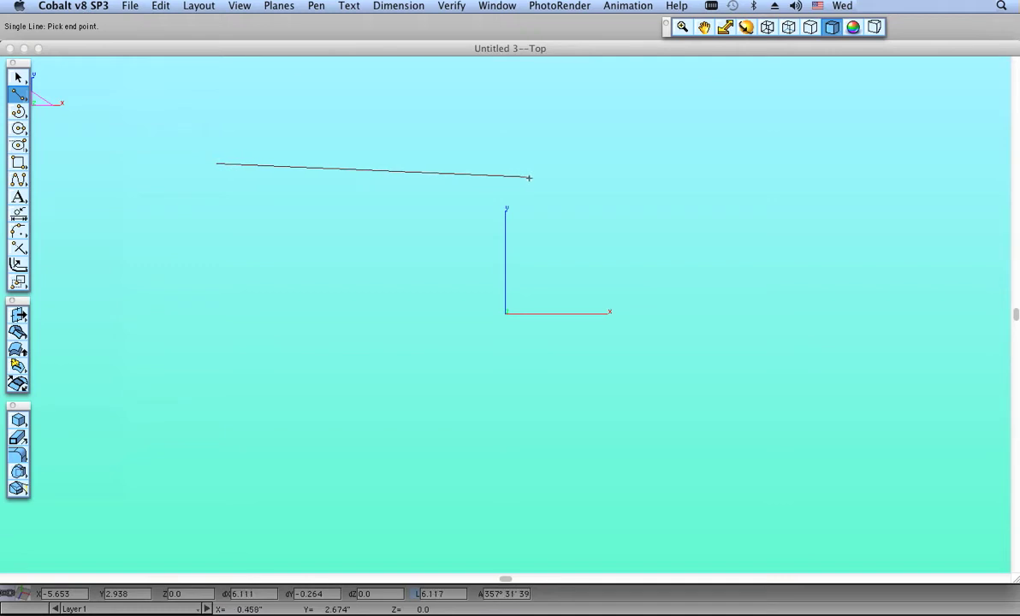
click(575, 162)
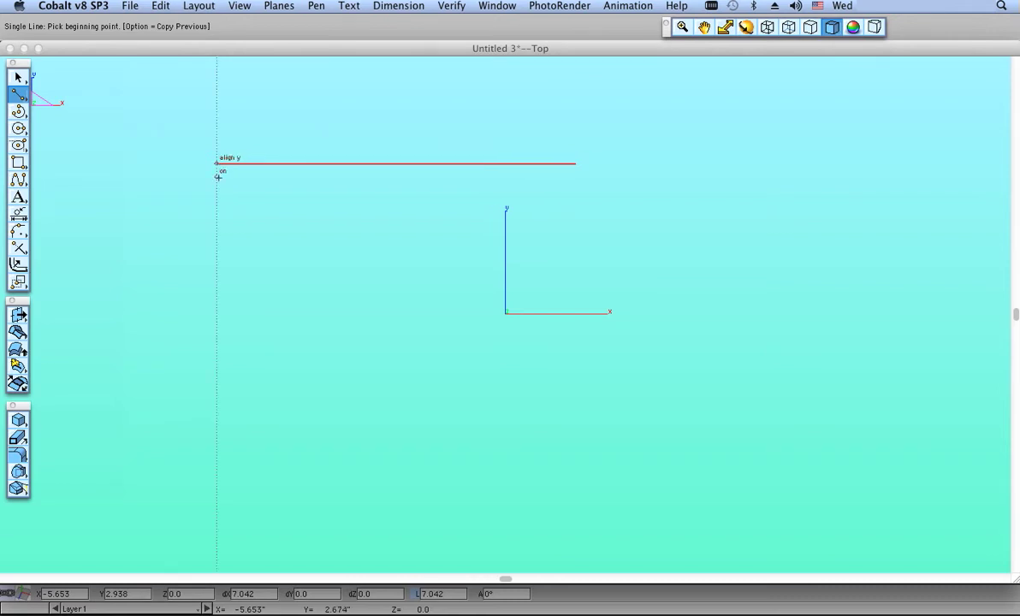
click(215, 284)
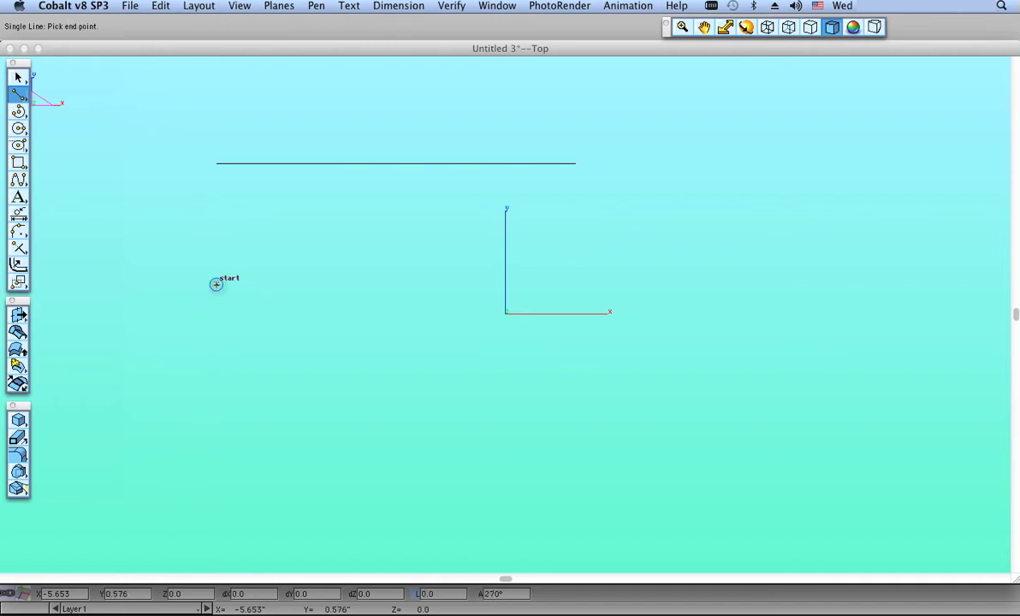
click(576, 283)
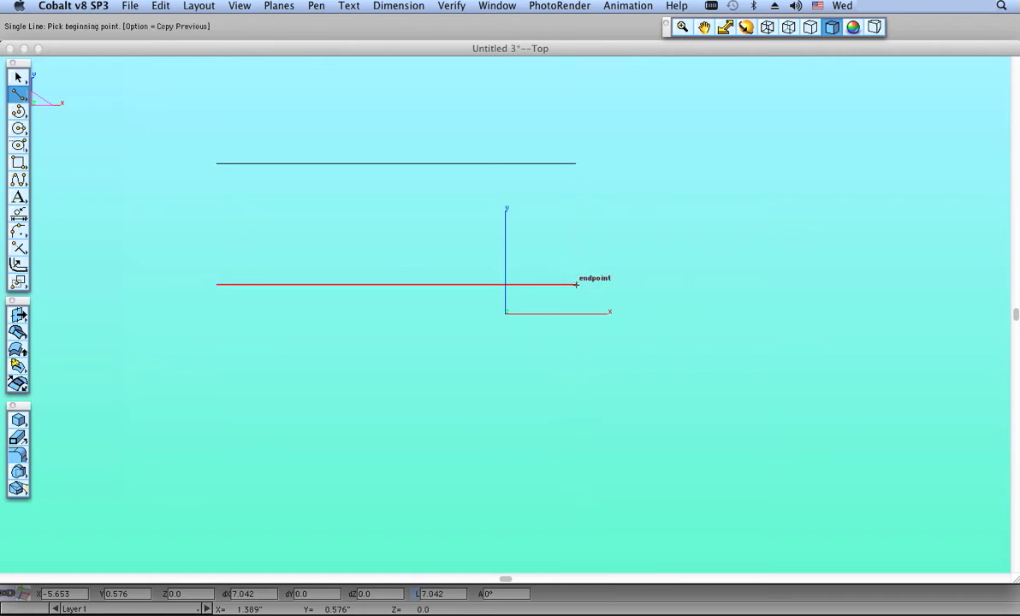
Draw the left edge and a diagonal from the bottom midpoint to the top-right corner
click(217, 163)
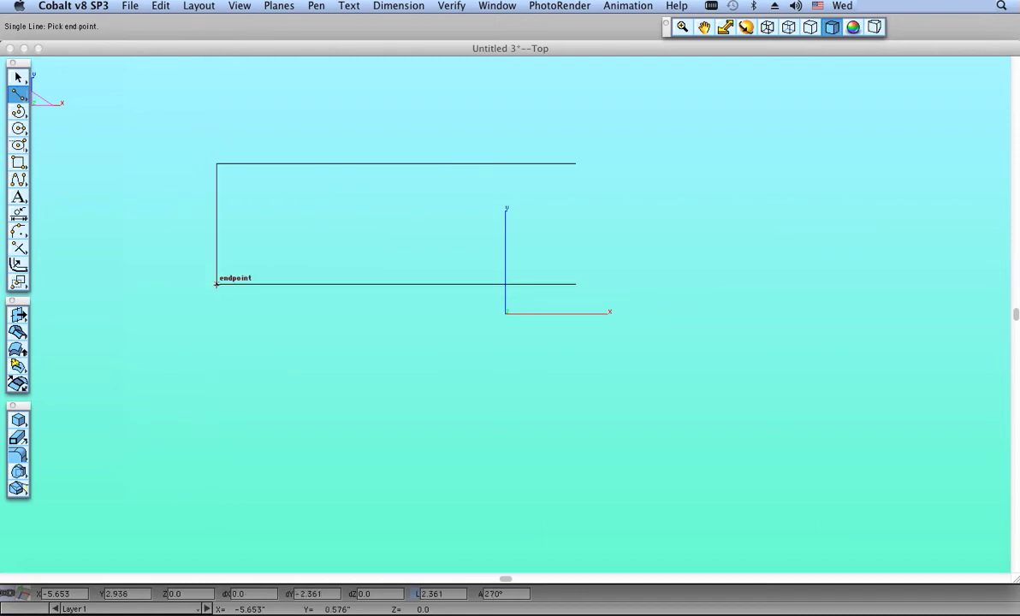
click(215, 285)
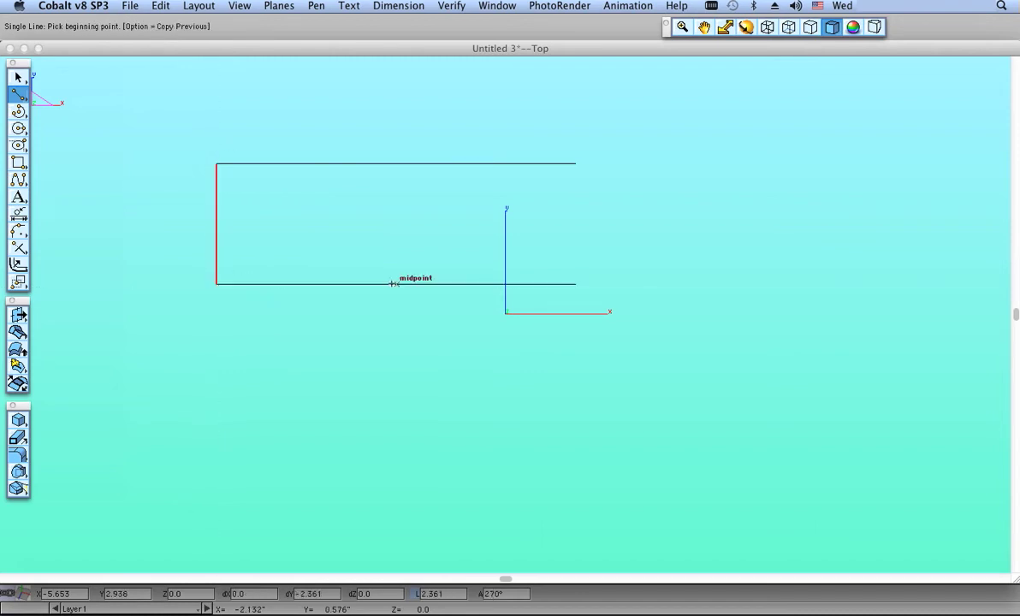
click(396, 283)
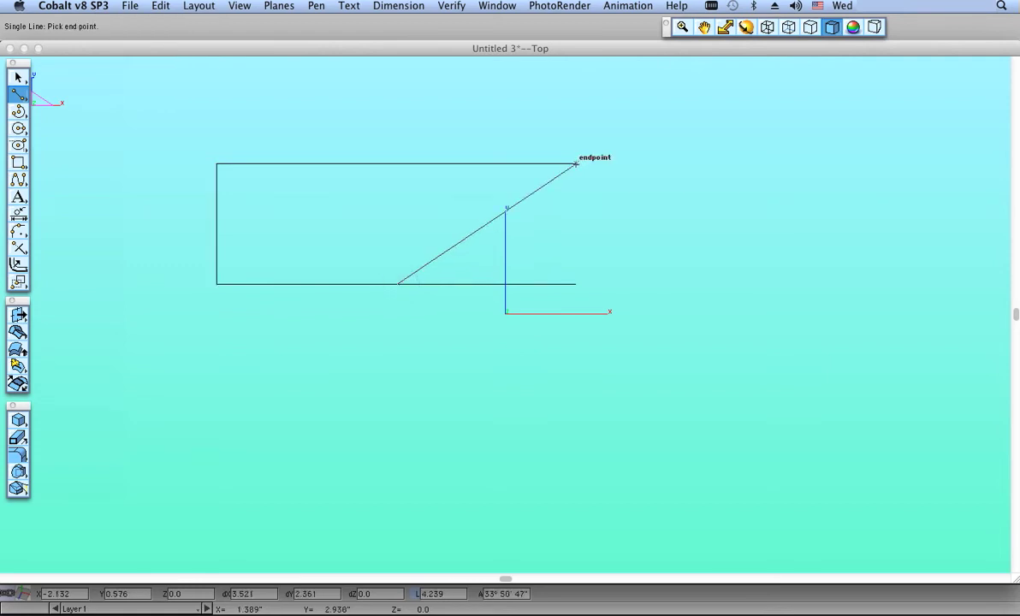
click(575, 163)
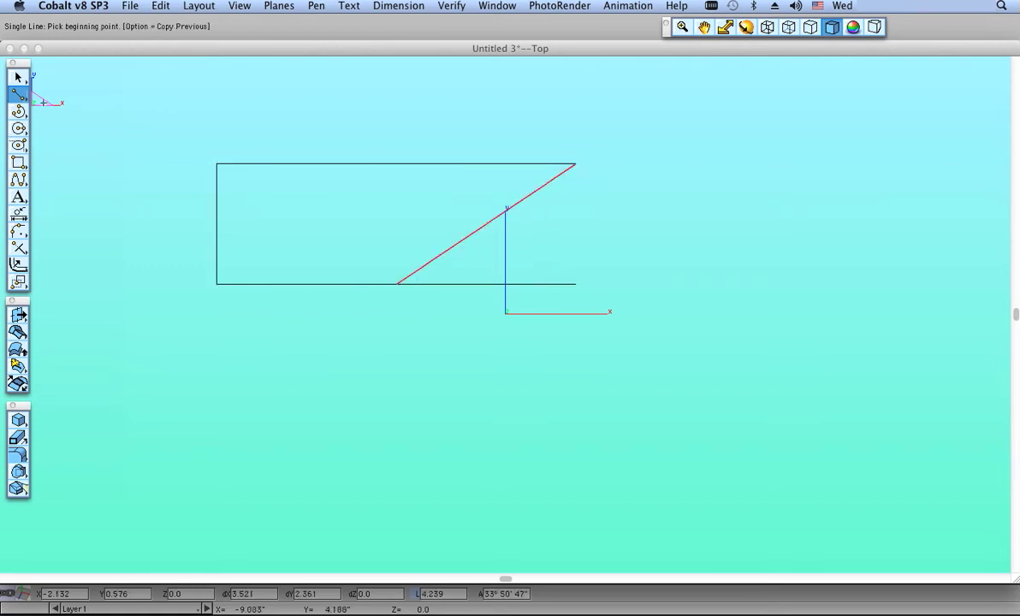
Select all the lines and delete them, leaving only the axes
click(19, 78)
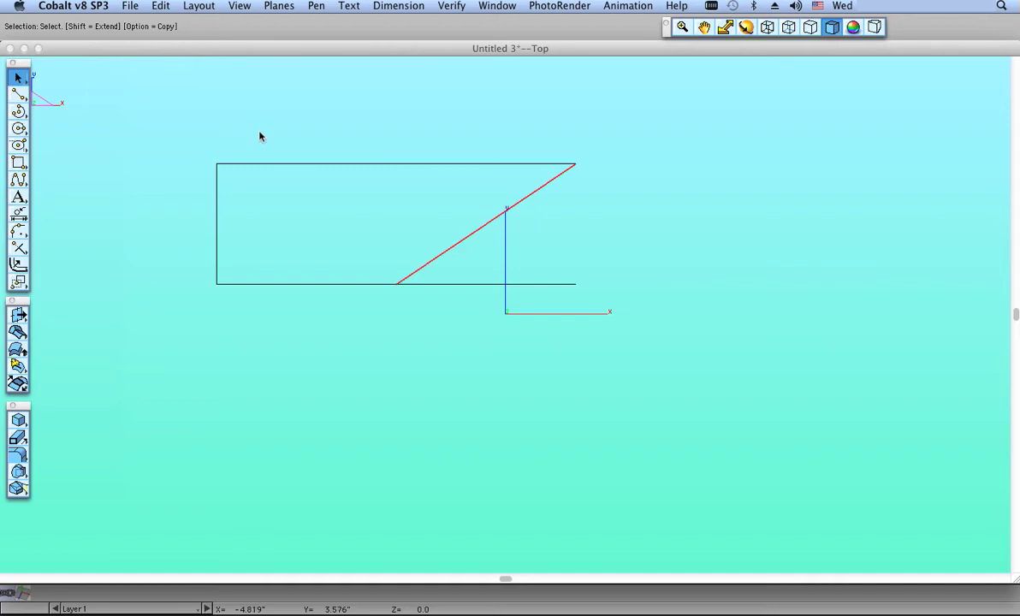
click(259, 164)
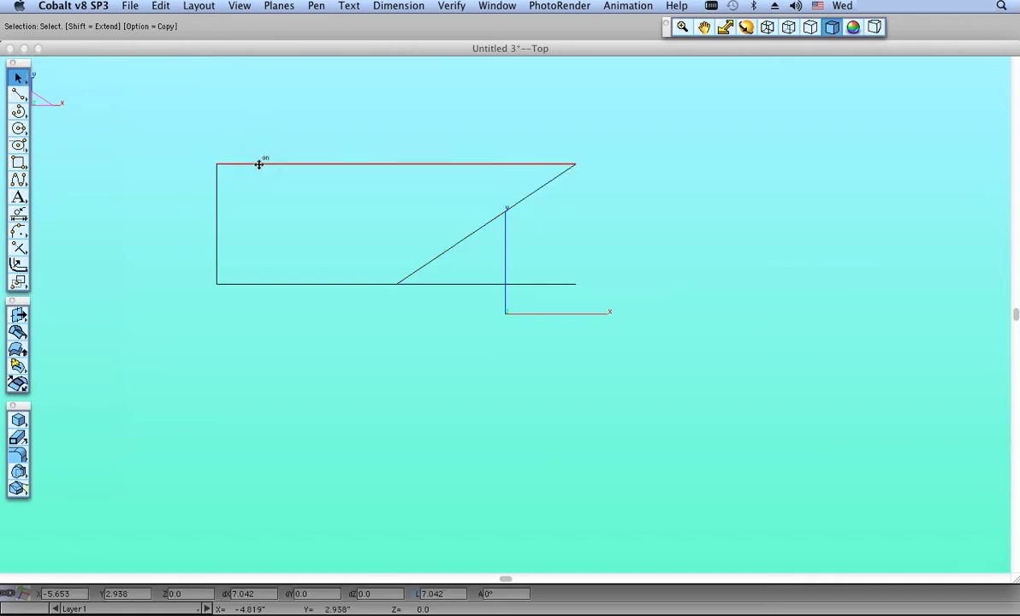
click(256, 196)
key(super+a)
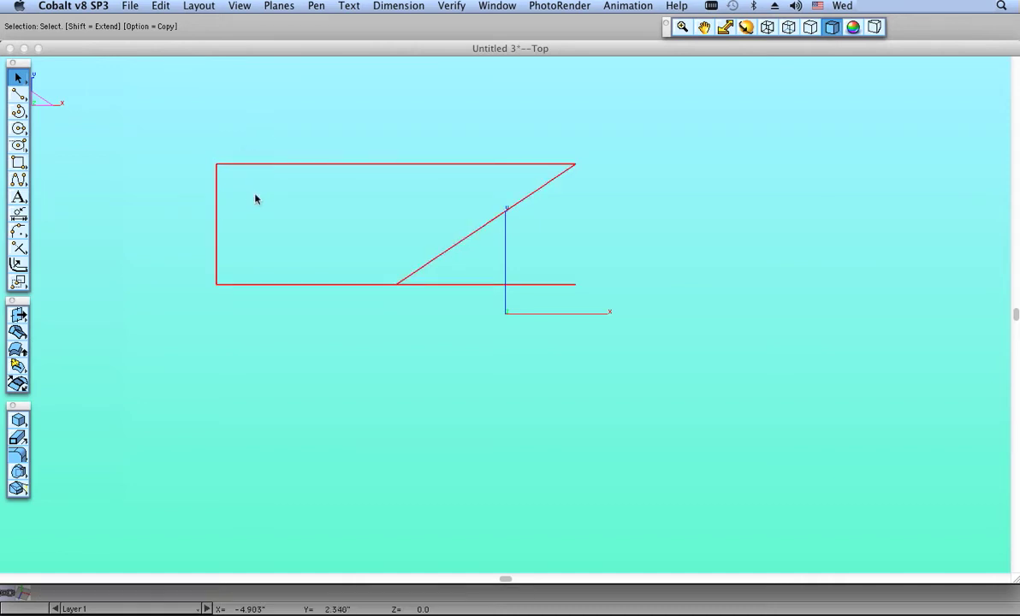
key(Delete)
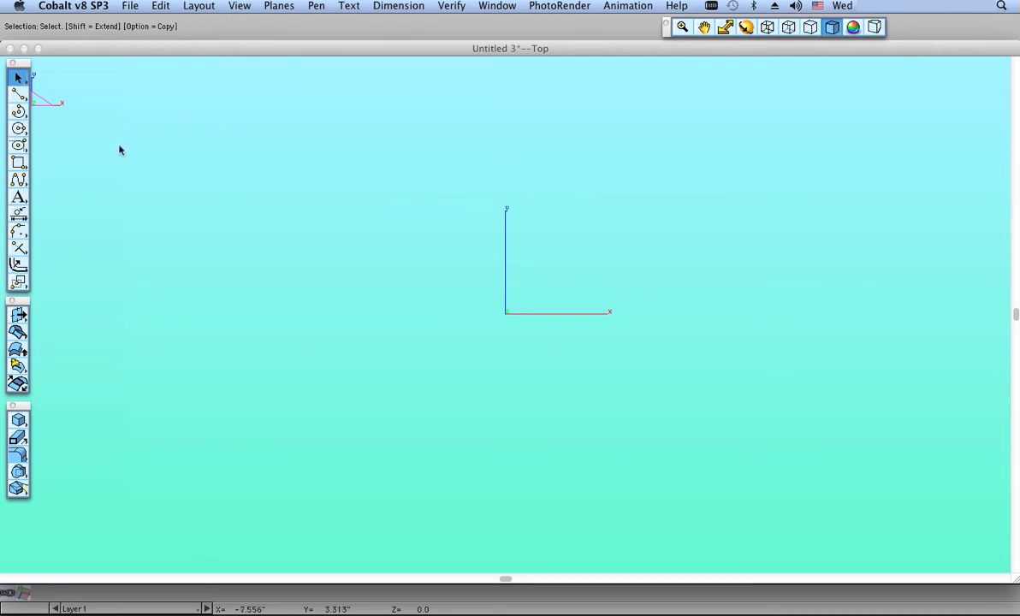
Draw a large centre-point circle left of the origin and a small one below it
click(19, 129)
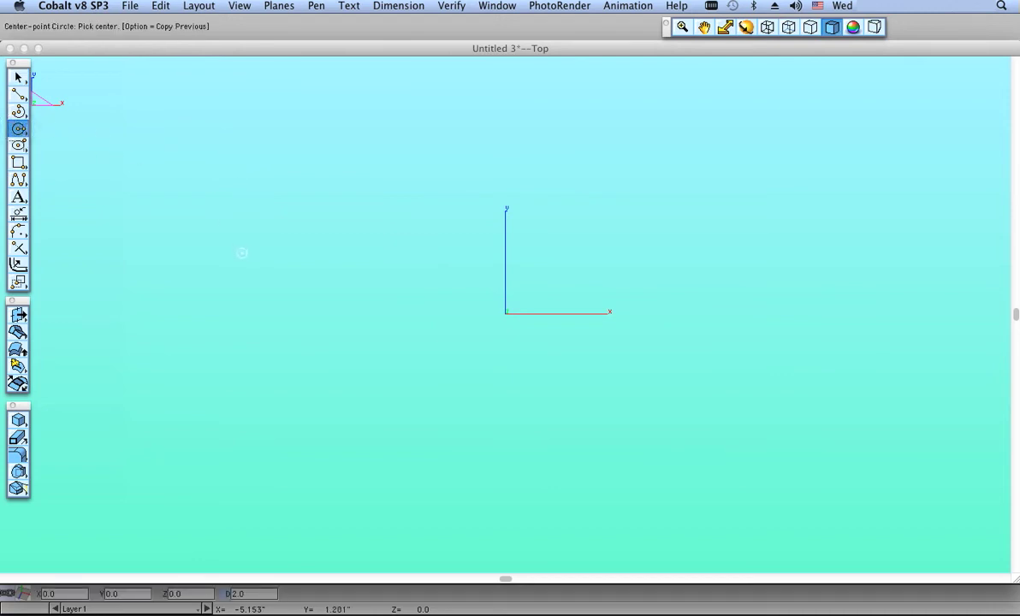
click(244, 256)
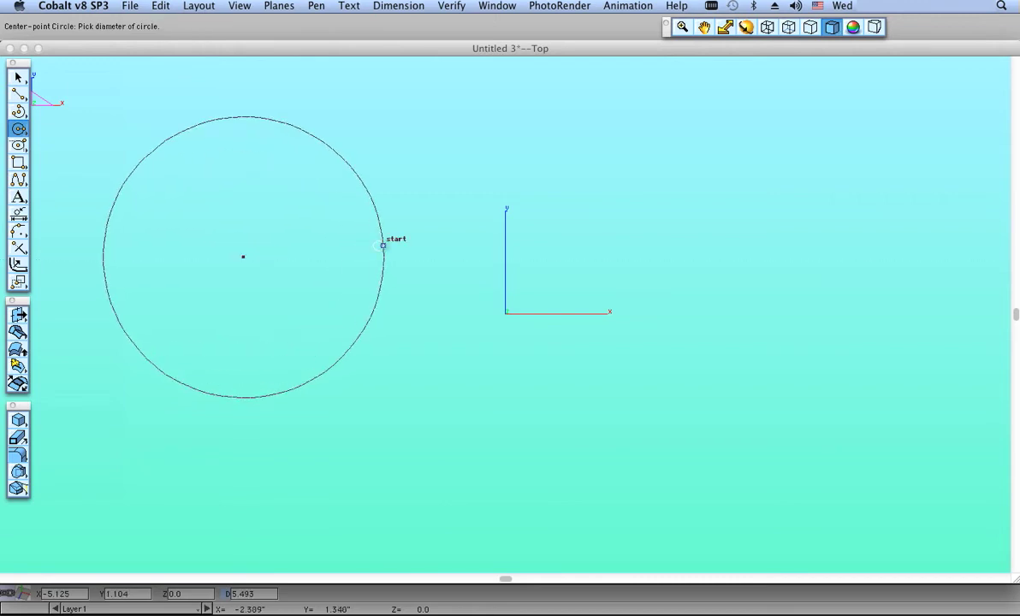
click(382, 240)
click(500, 382)
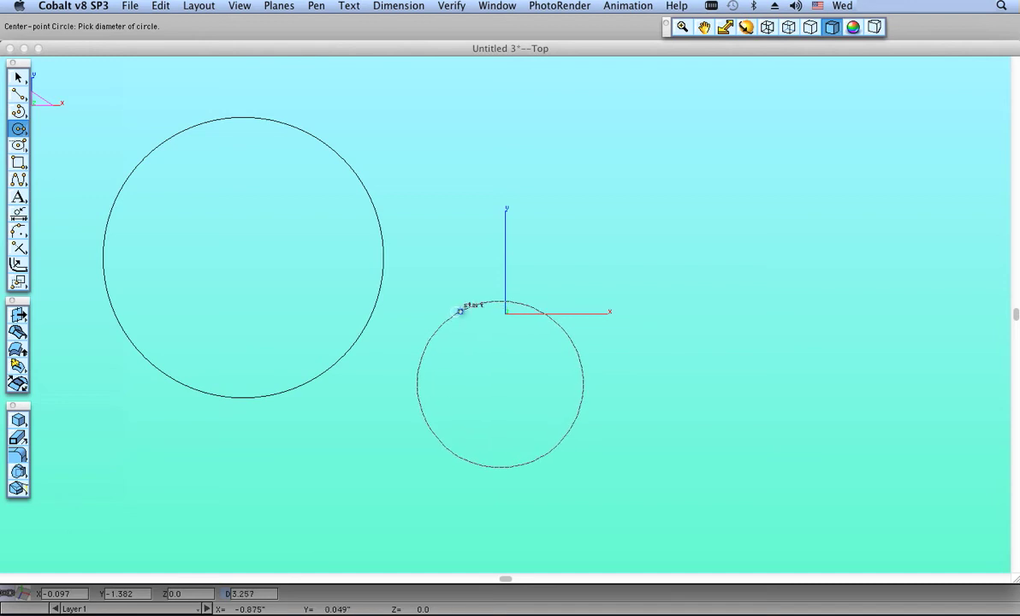
click(457, 303)
Draw the upper and lower outer tangent lines between the two circles
click(18, 95)
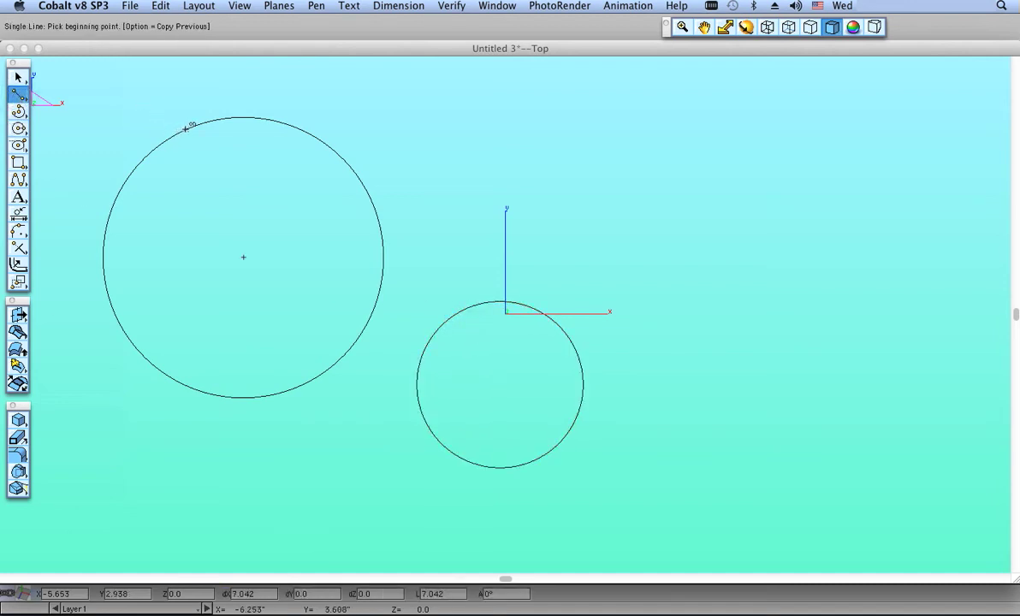
click(230, 114)
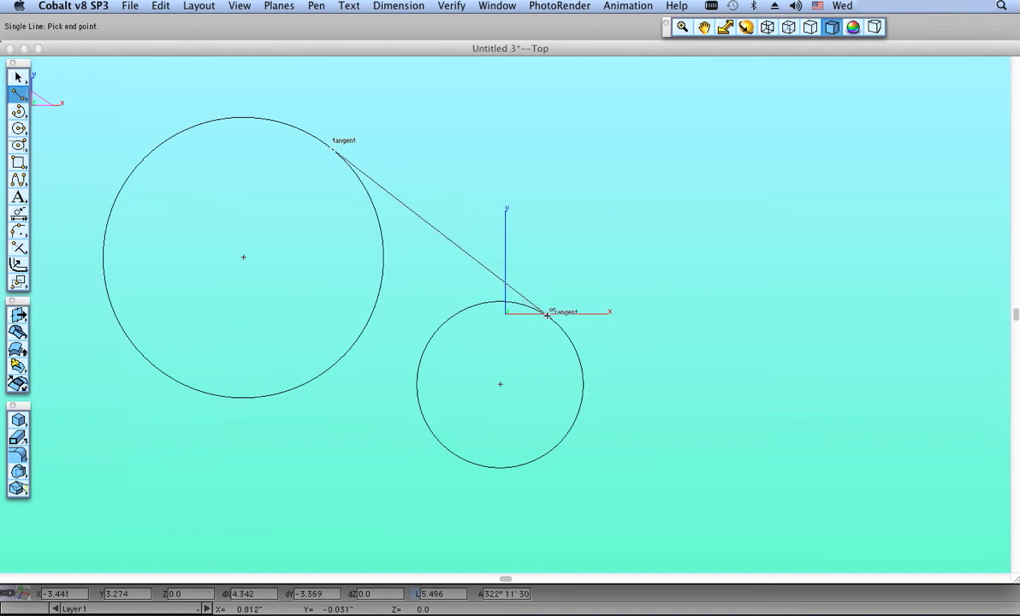
click(546, 315)
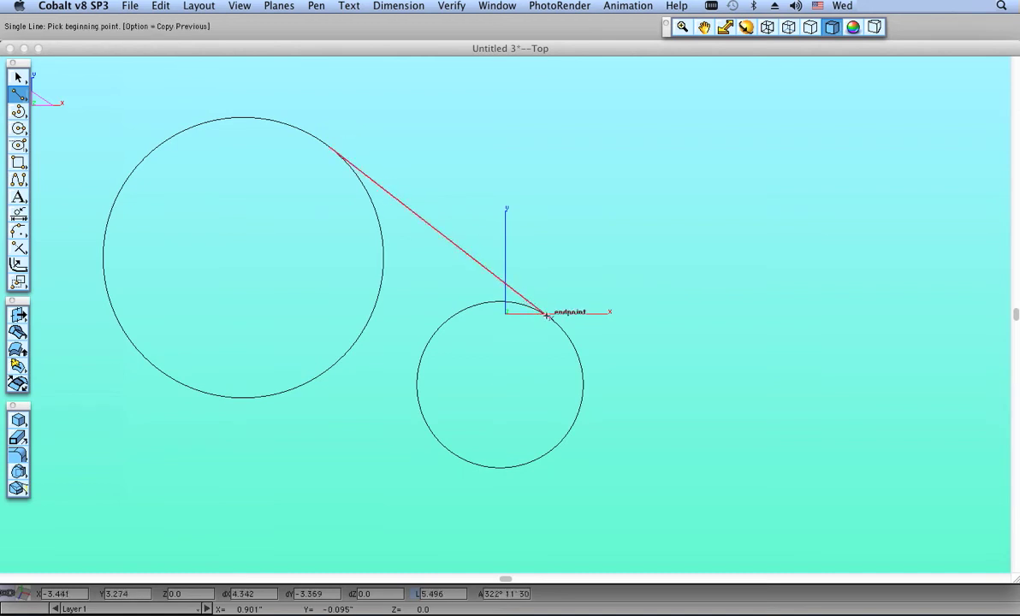
click(172, 383)
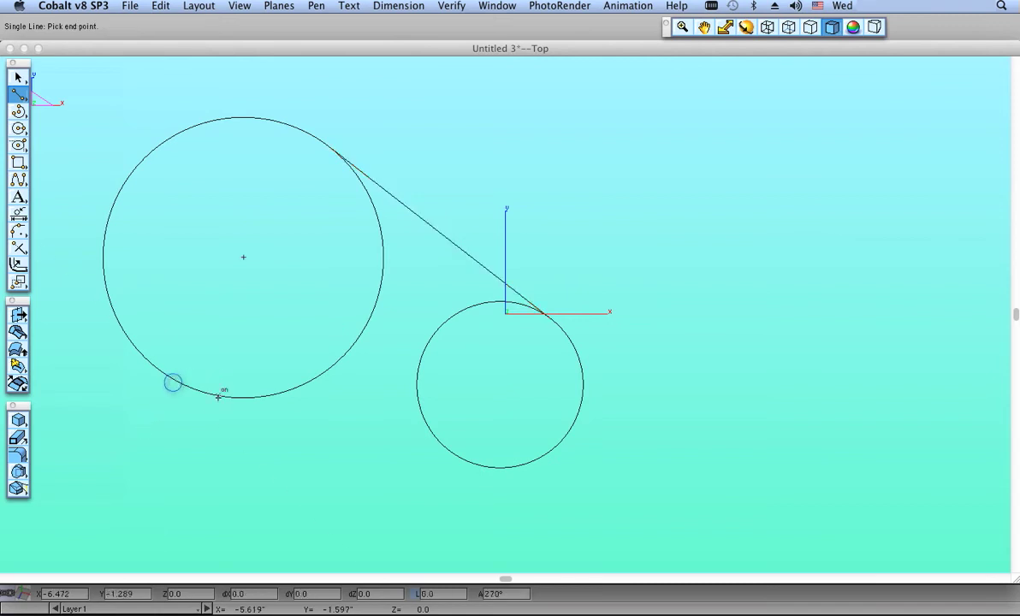
click(471, 463)
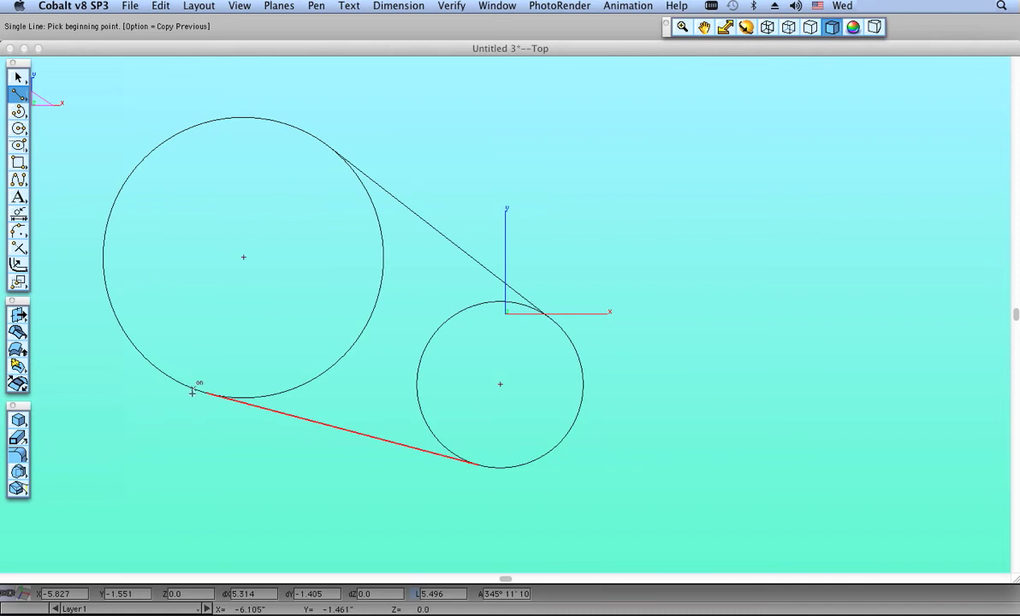
Add two crossing tangent lines and a line joining the two circle centres
click(193, 392)
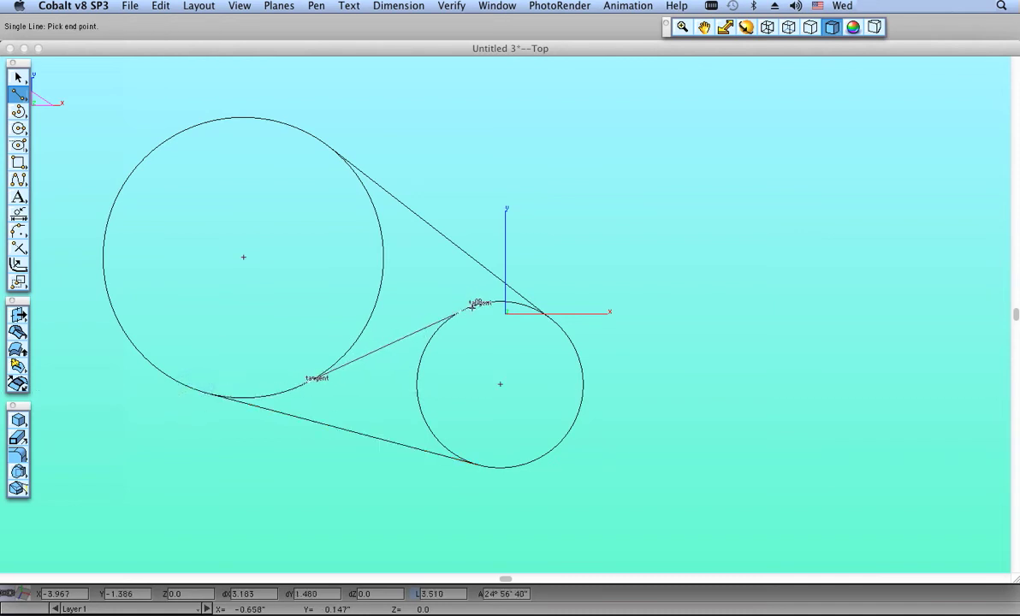
click(470, 305)
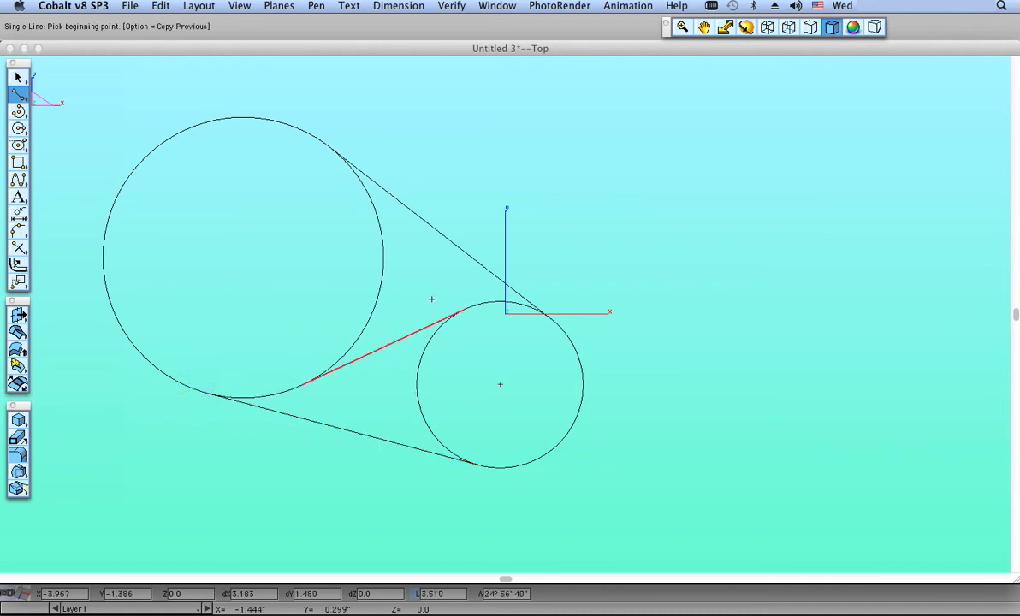
click(374, 202)
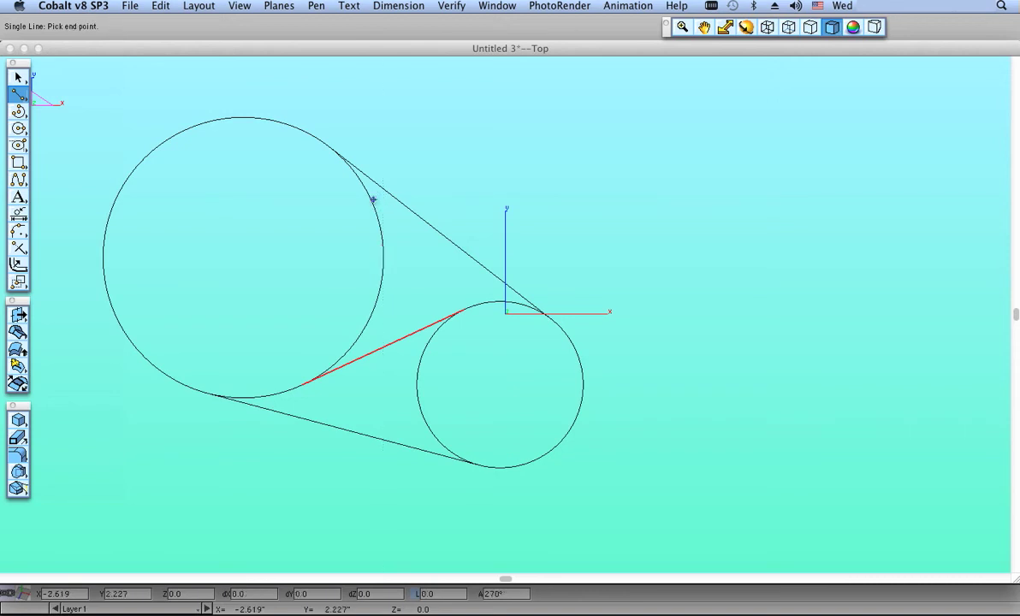
click(418, 395)
click(243, 257)
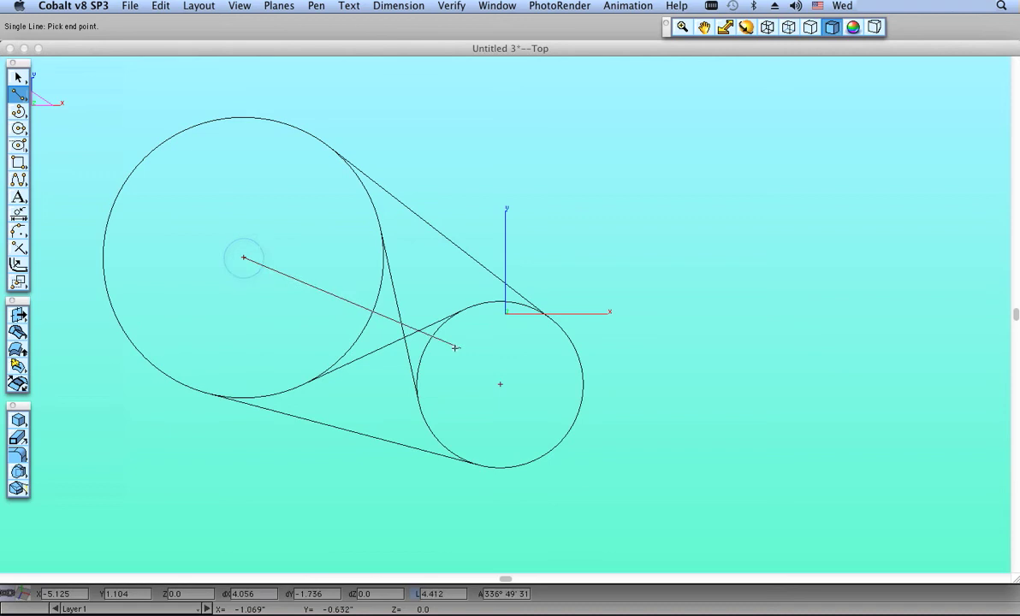
click(496, 384)
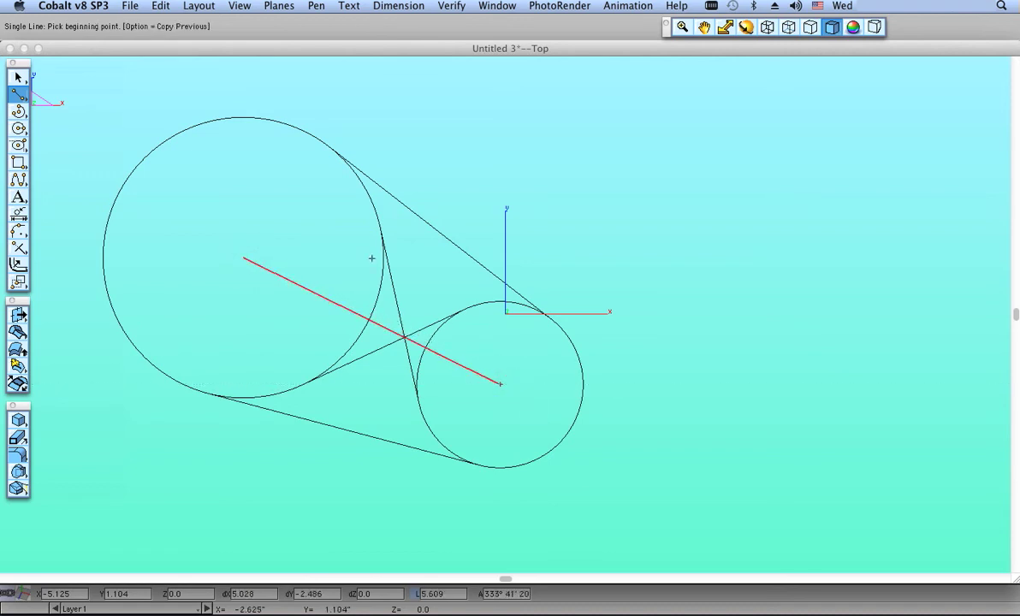
Select and delete all the circles and tangent lines
click(18, 78)
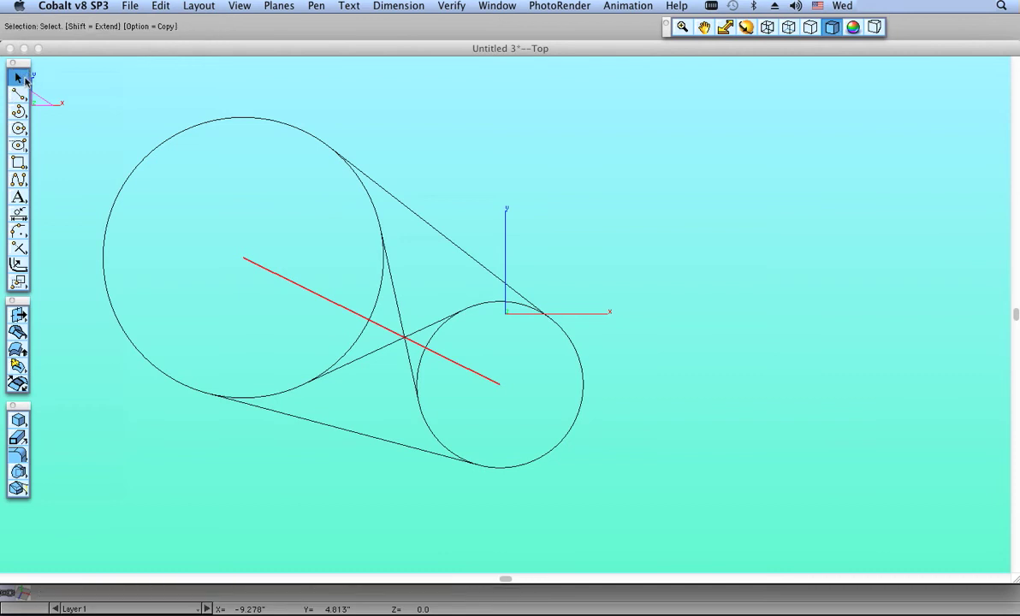
double_click(18, 78)
key(Delete)
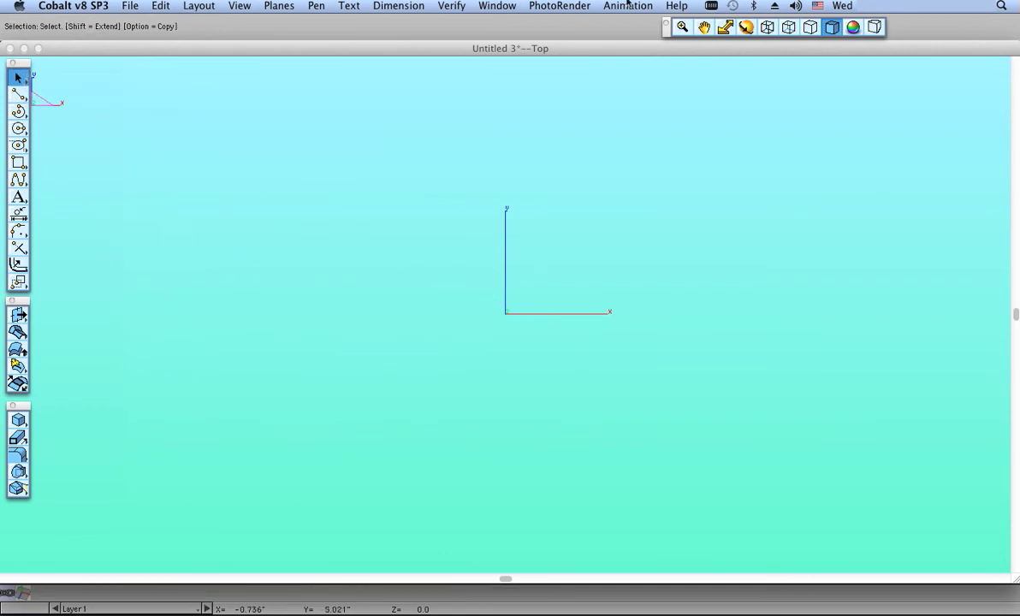
Show the Trackball palette and change the view from Top to Trimetric
click(495, 7)
click(505, 152)
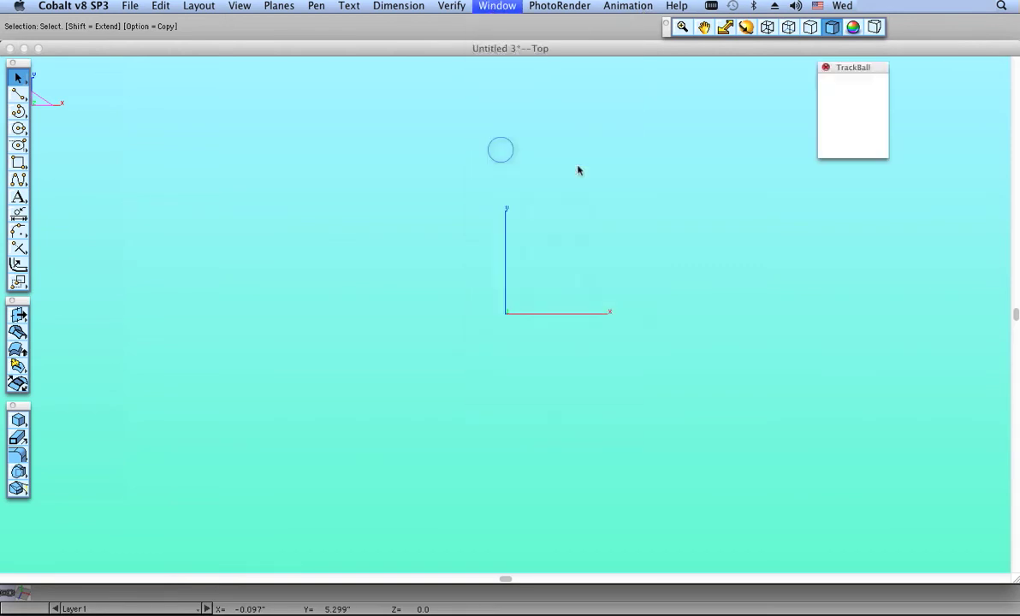
click(843, 154)
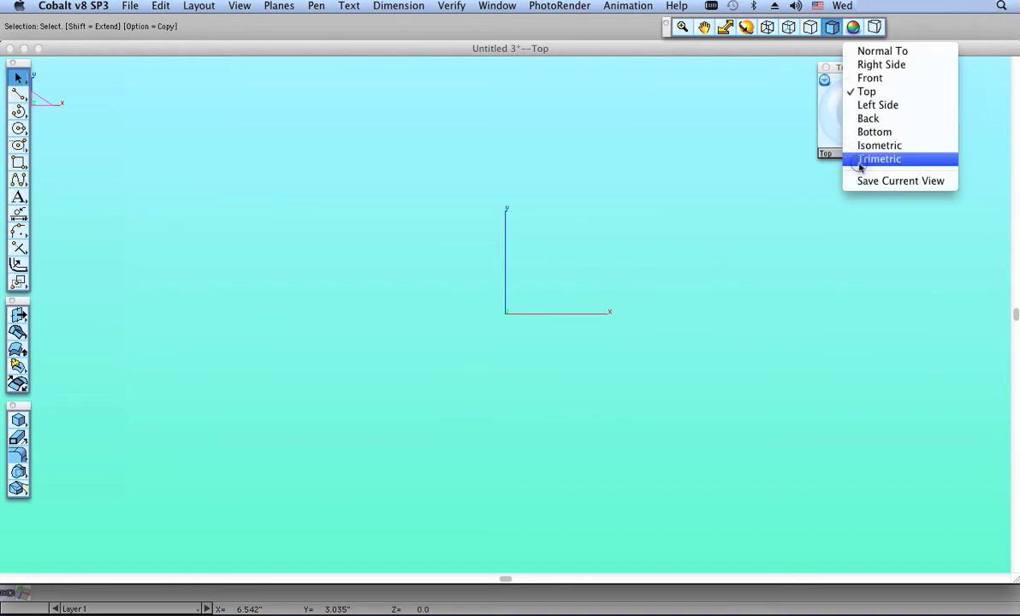
click(859, 160)
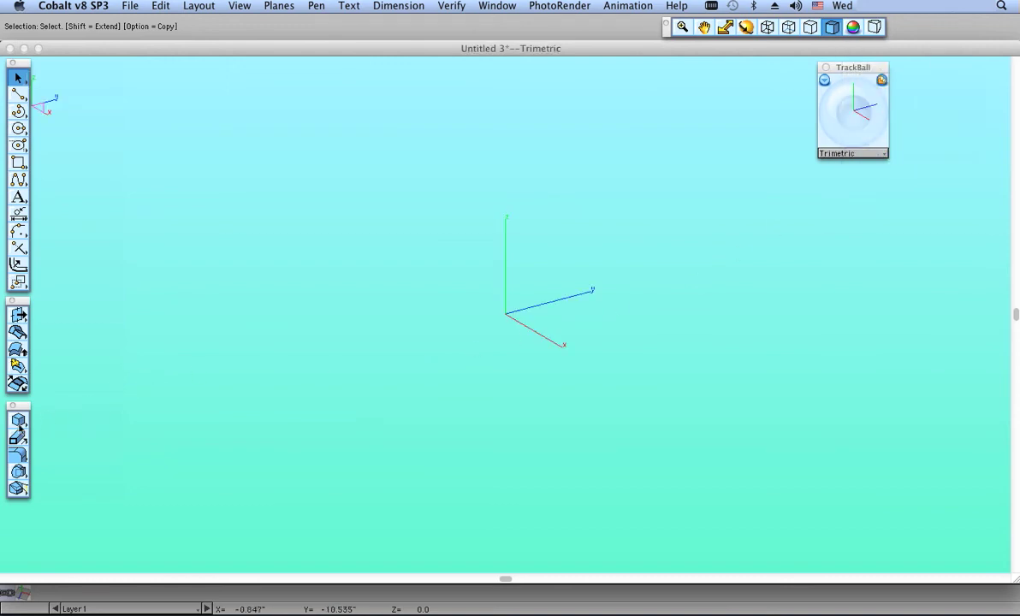
click(18, 419)
Draw a flat rectangular block about 3.901 × 4.608 × 0.884
click(120, 242)
click(426, 255)
click(423, 214)
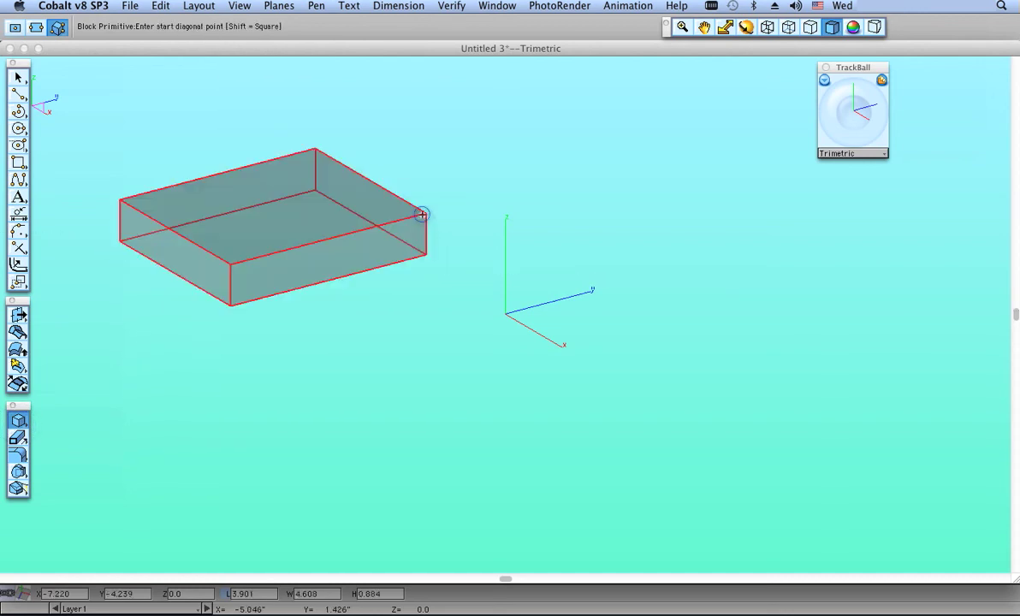
Draw a tall 0.554 × 0.554 × 3.228 block beside it and colour it red
click(532, 376)
click(569, 382)
click(569, 226)
click(315, 7)
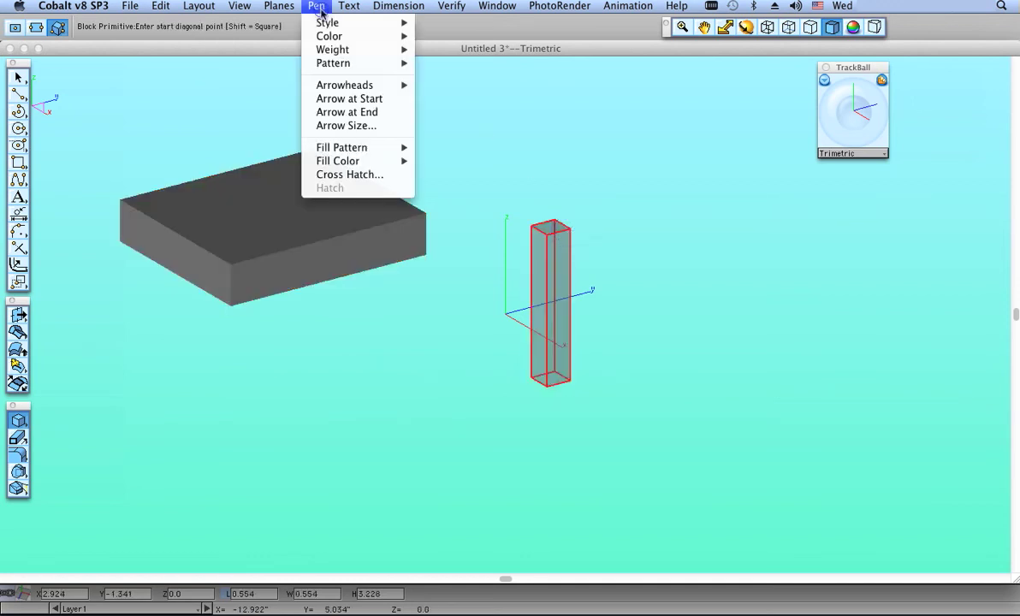
mouse_move(381, 37)
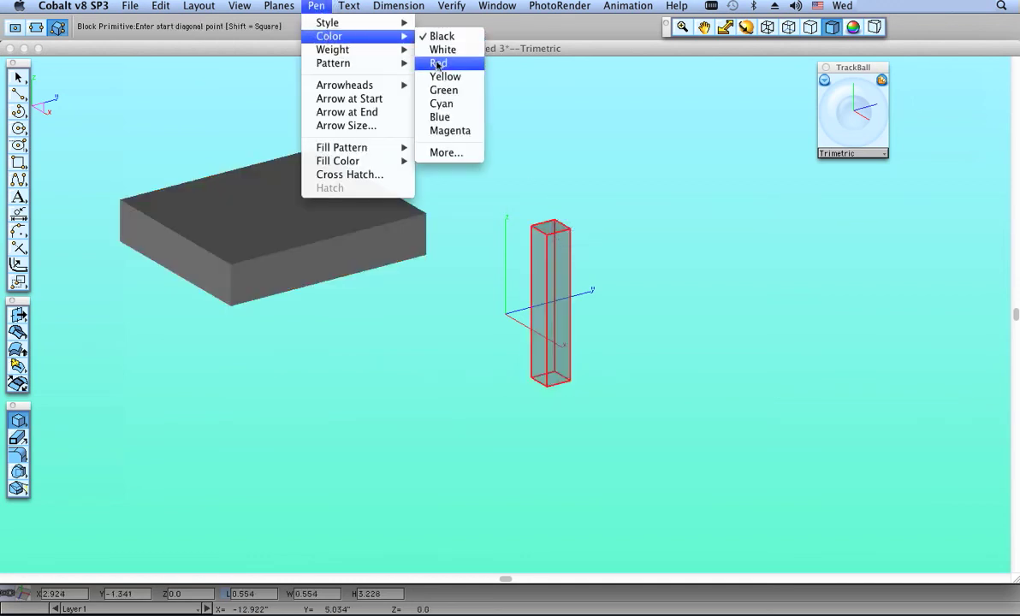
click(438, 62)
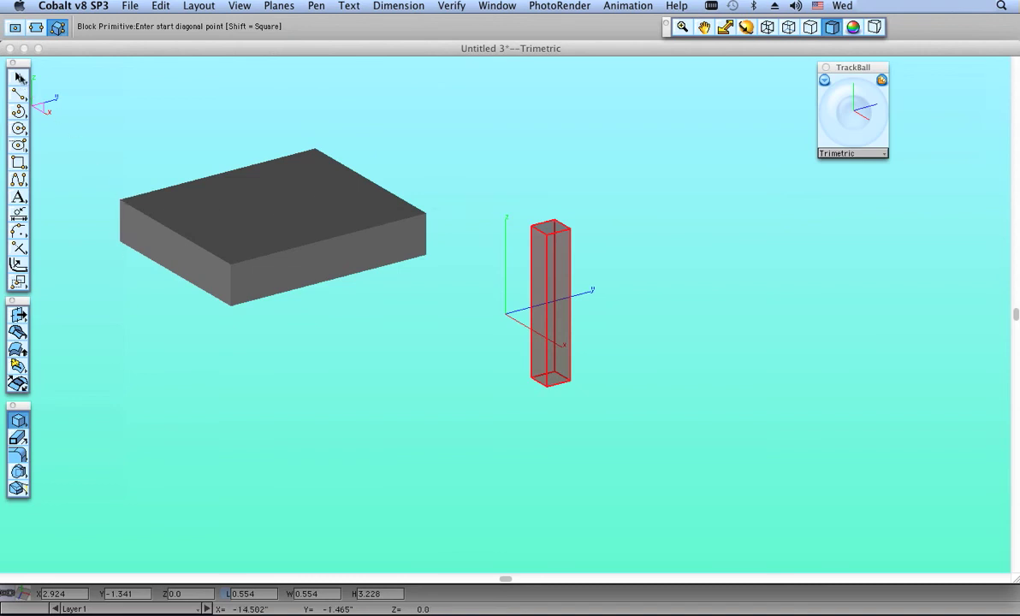
click(19, 78)
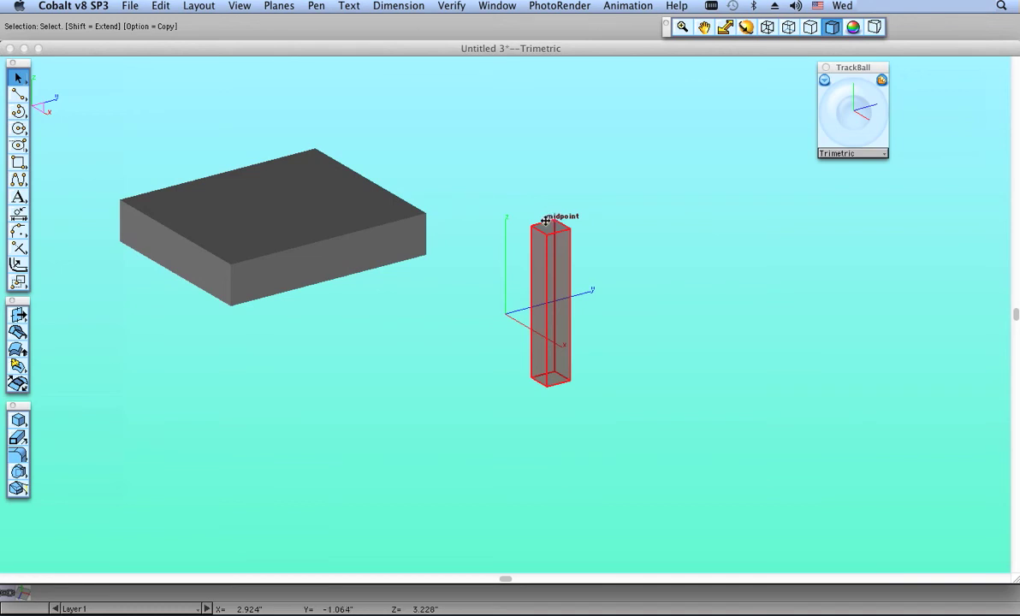
Move the red leg under the flat block's left corner and union them into one solid
drag(532, 224, 120, 245)
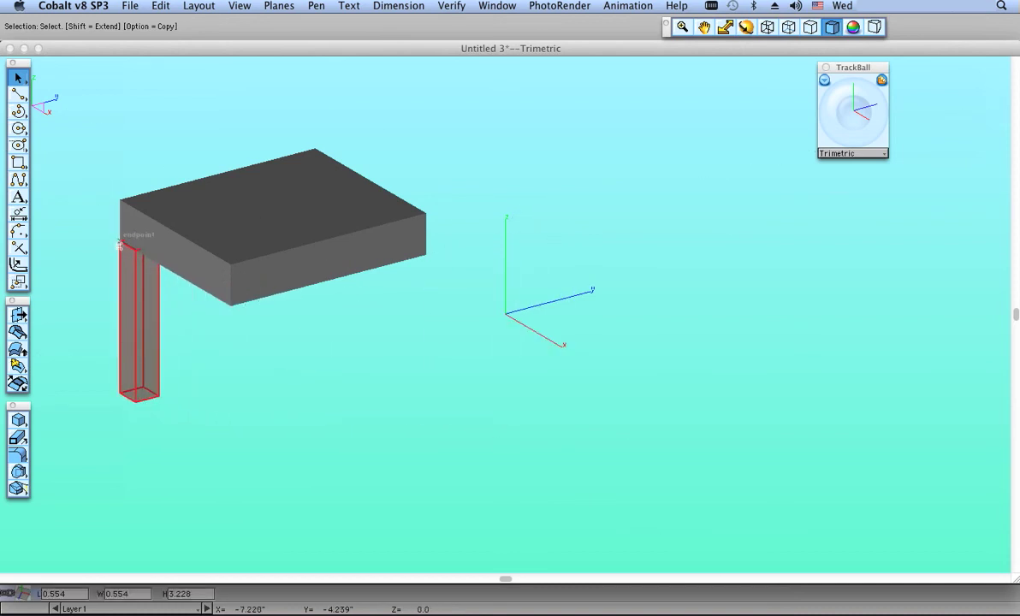
scroll(118, 246, up, 2)
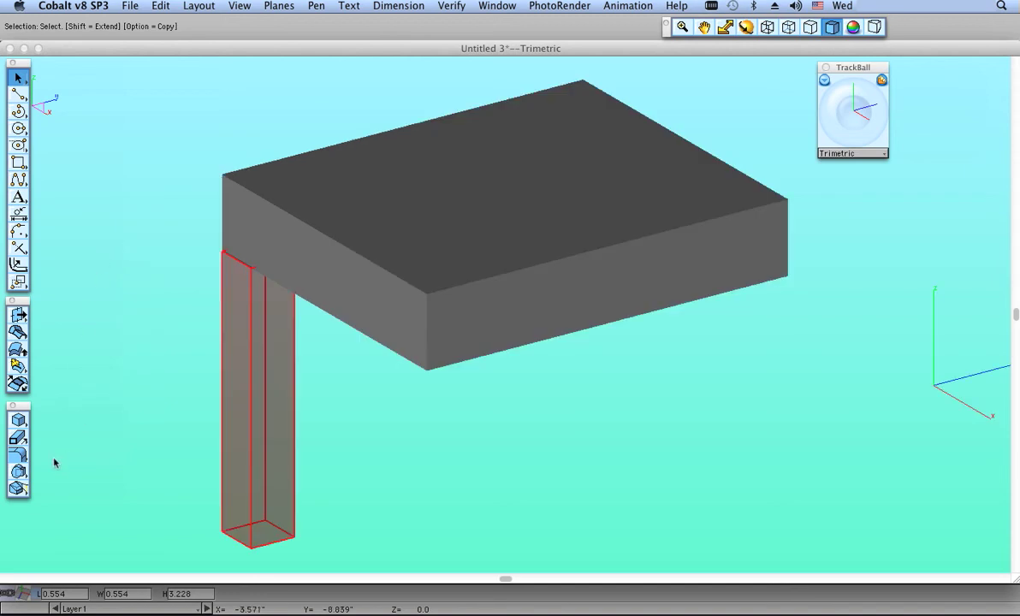
click(18, 472)
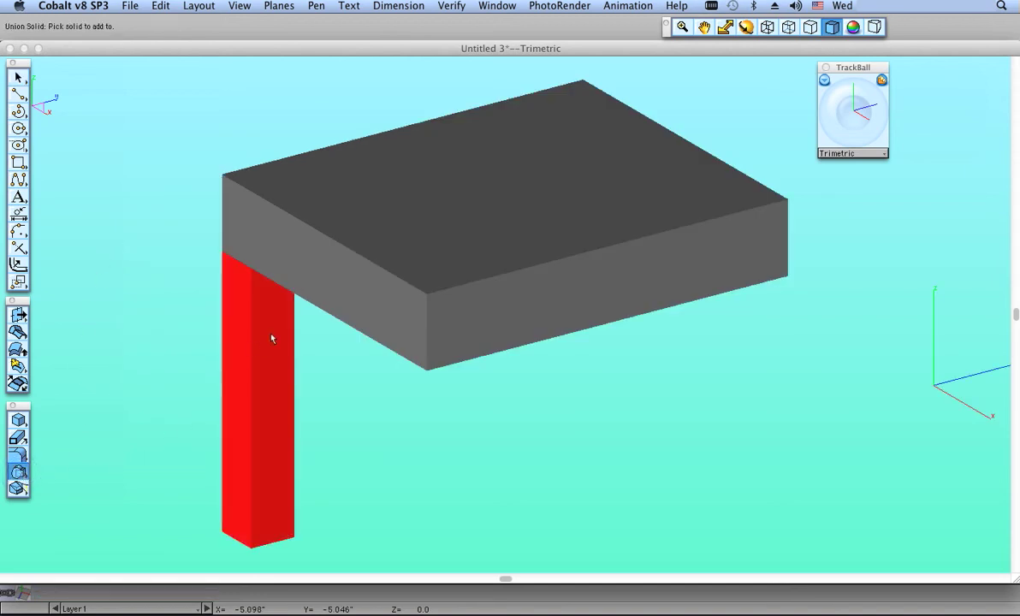
click(336, 287)
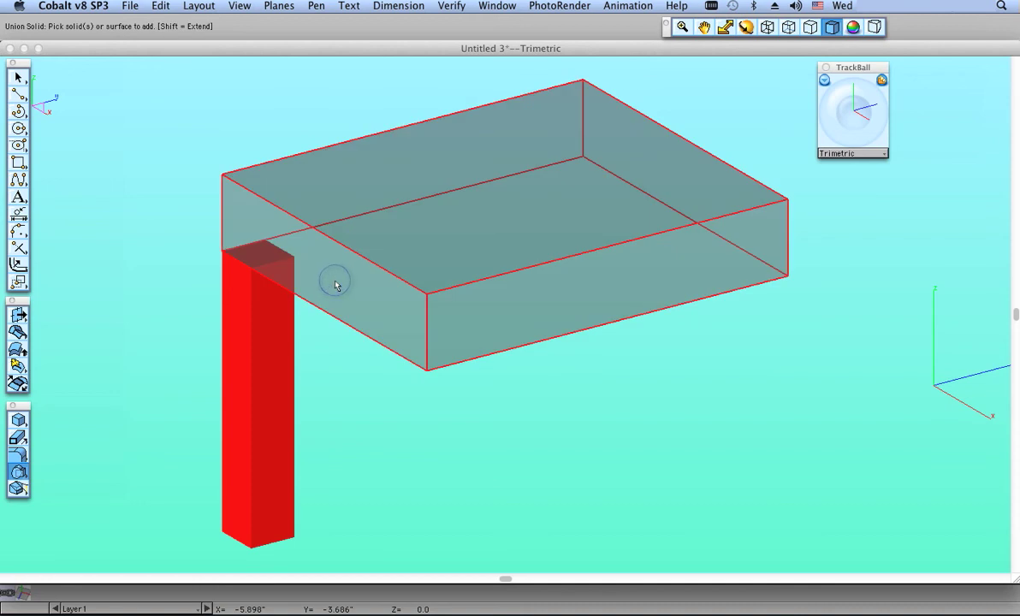
click(272, 343)
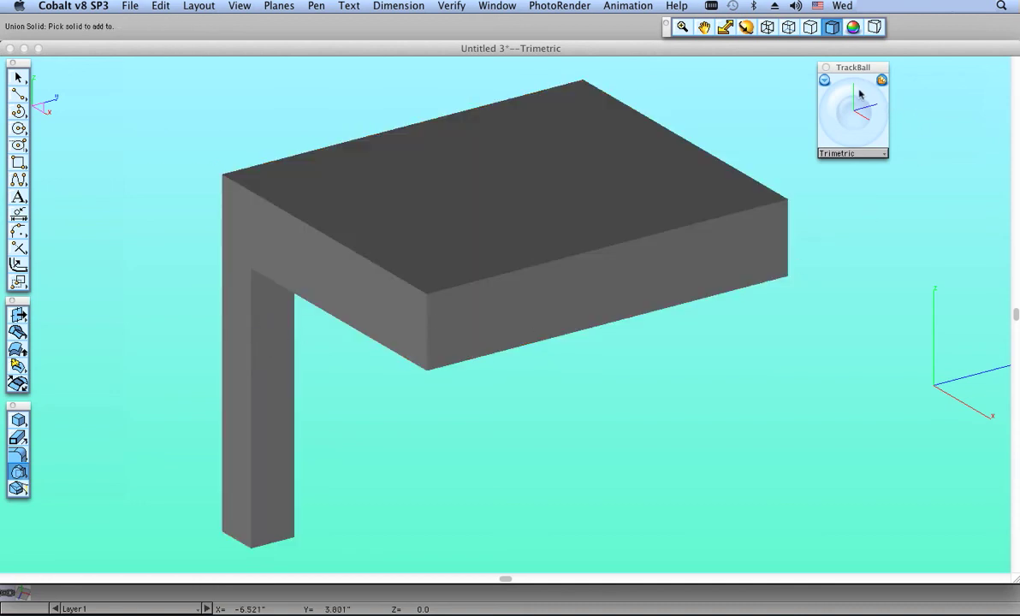
drag(849, 89, 863, 93)
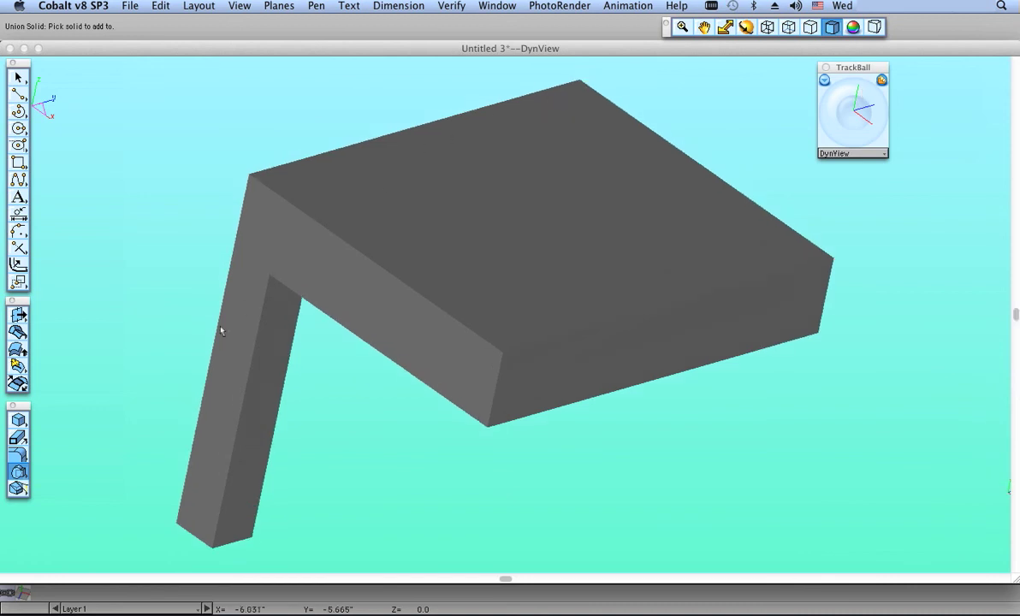
Cut a depth-5 countersink hole centred on the L-shaped part's top face
click(17, 454)
drag(17, 458, 85, 461)
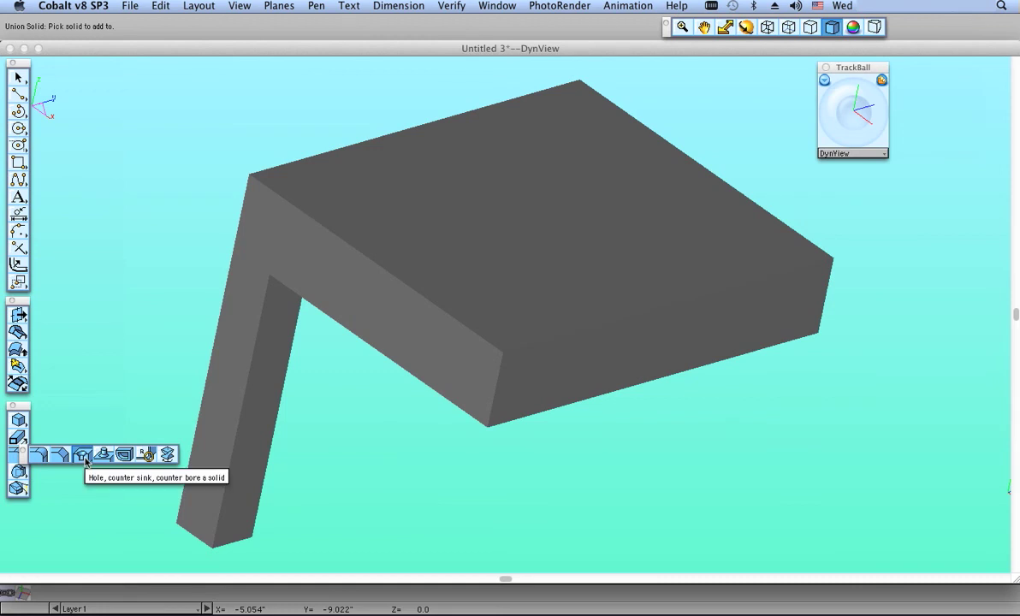
drag(86, 460, 86, 461)
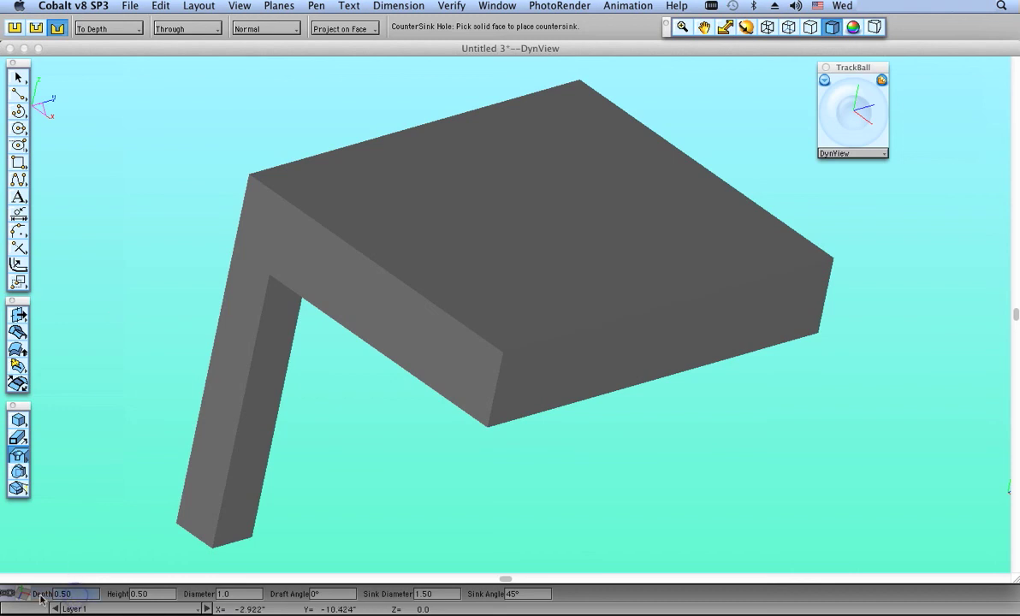
text(5)
click(209, 597)
key(BackSpace)
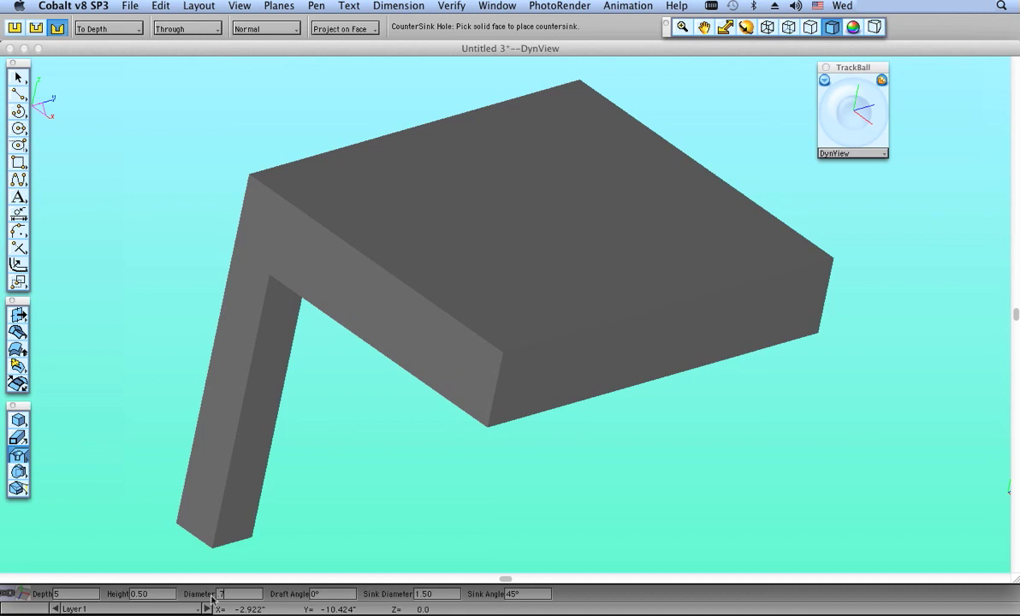
click(469, 211)
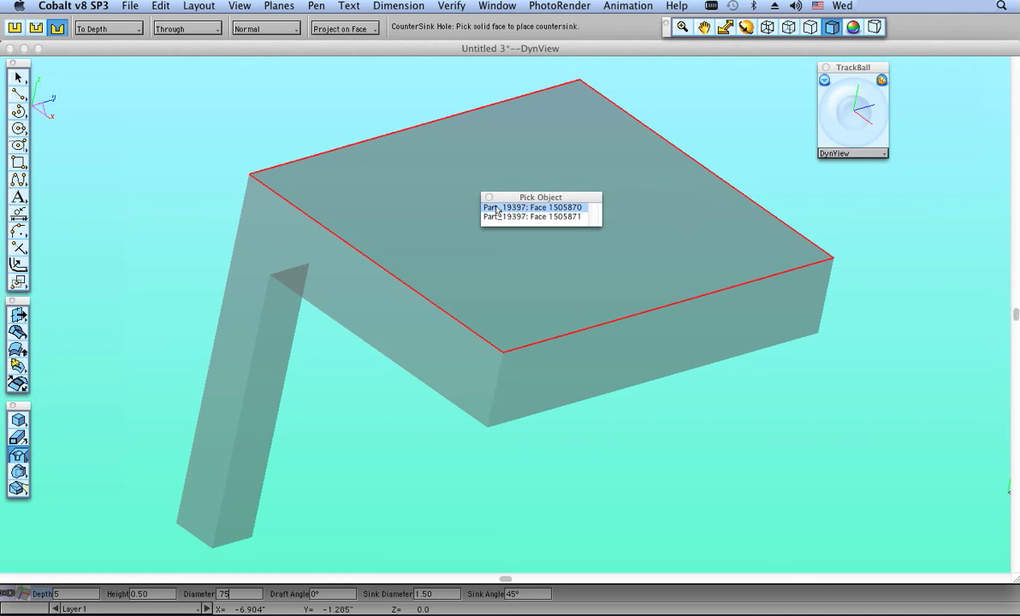
click(497, 208)
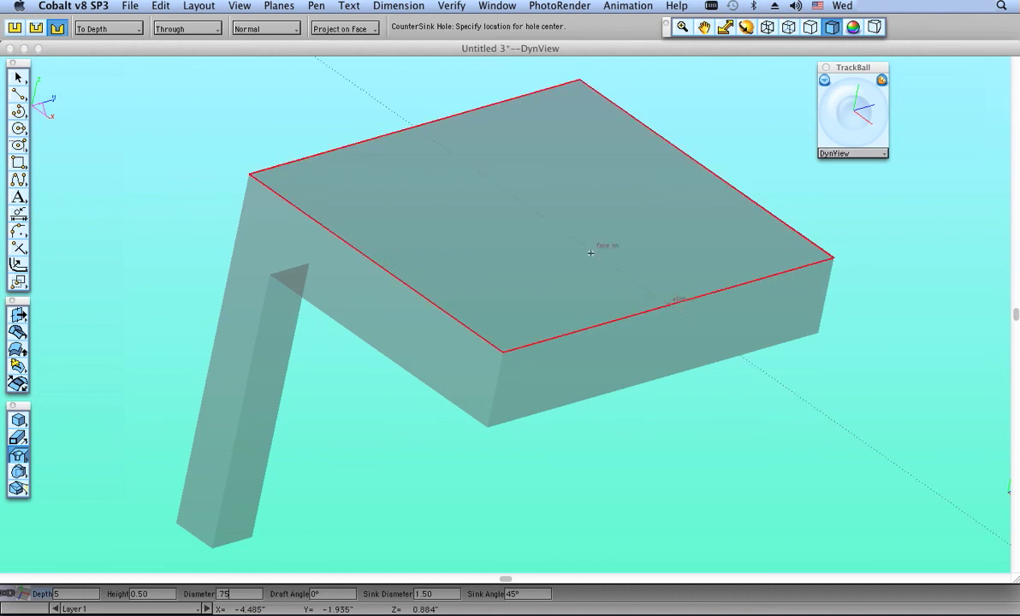
click(544, 215)
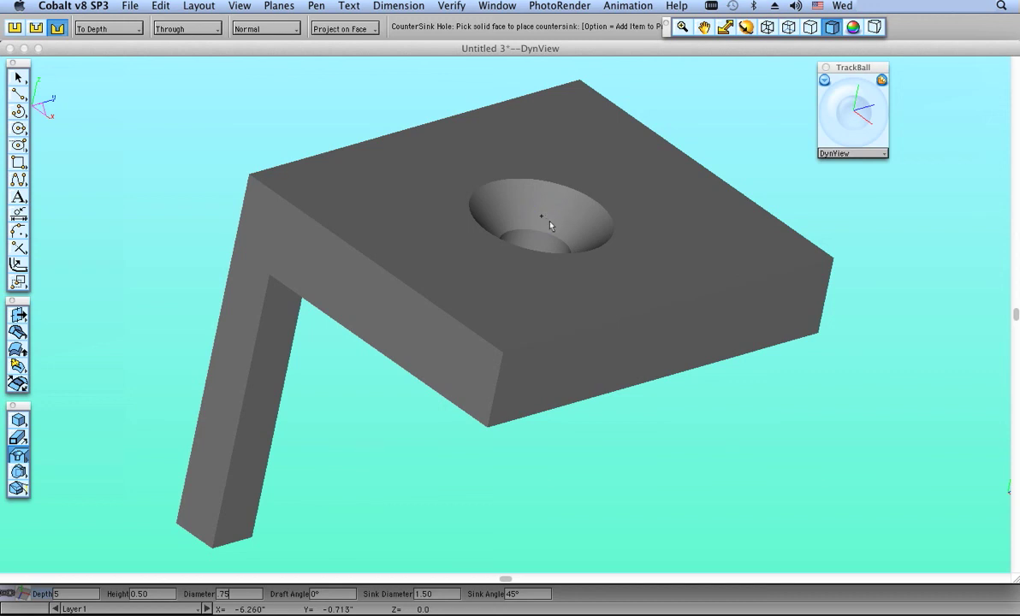
drag(834, 93, 876, 72)
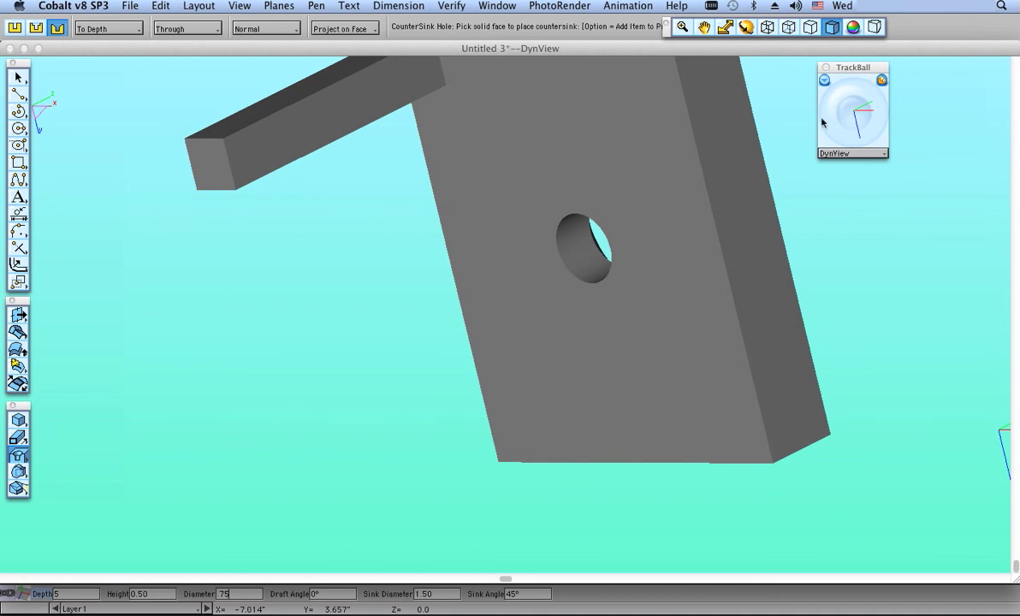
drag(824, 123, 845, 114)
click(726, 27)
drag(325, 203, 382, 212)
click(509, 305)
drag(510, 306, 477, 300)
drag(846, 89, 847, 150)
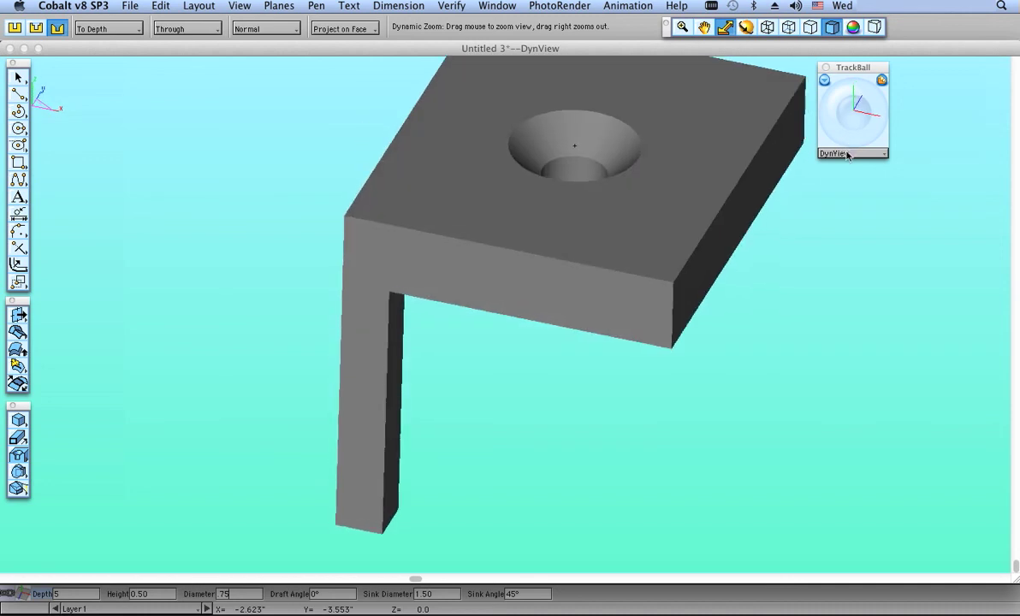
drag(847, 94, 852, 94)
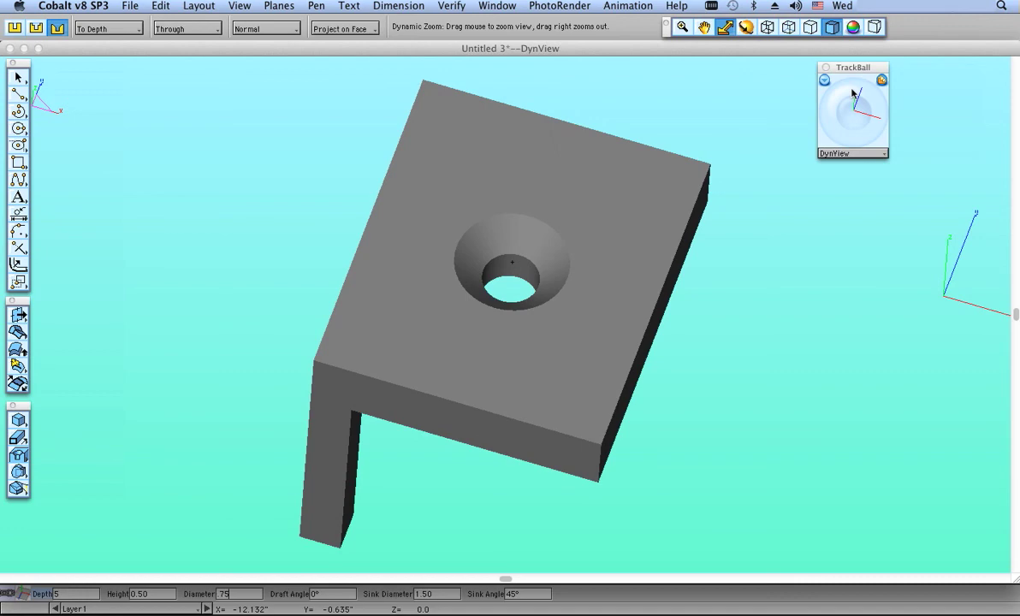